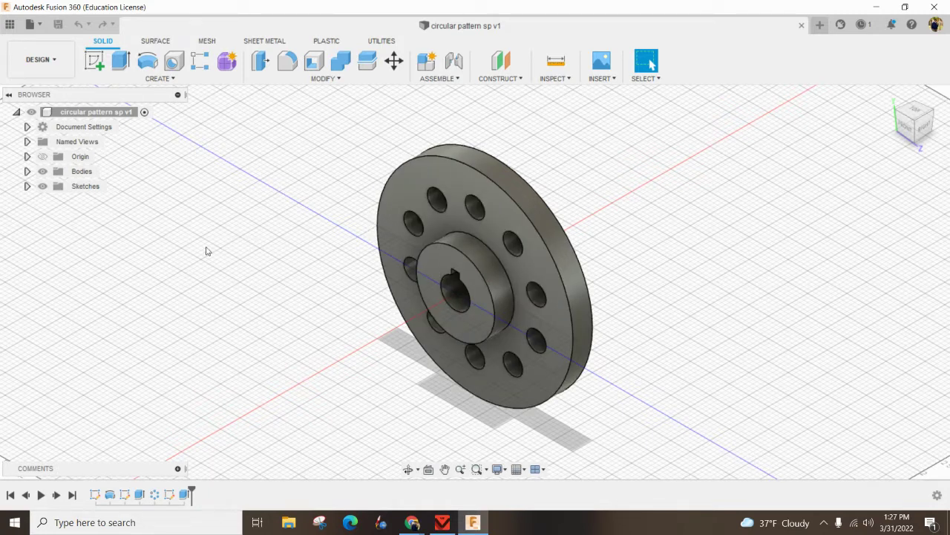
- Replay the finished wheel's timeline, then start a new blank design
click(41, 494)
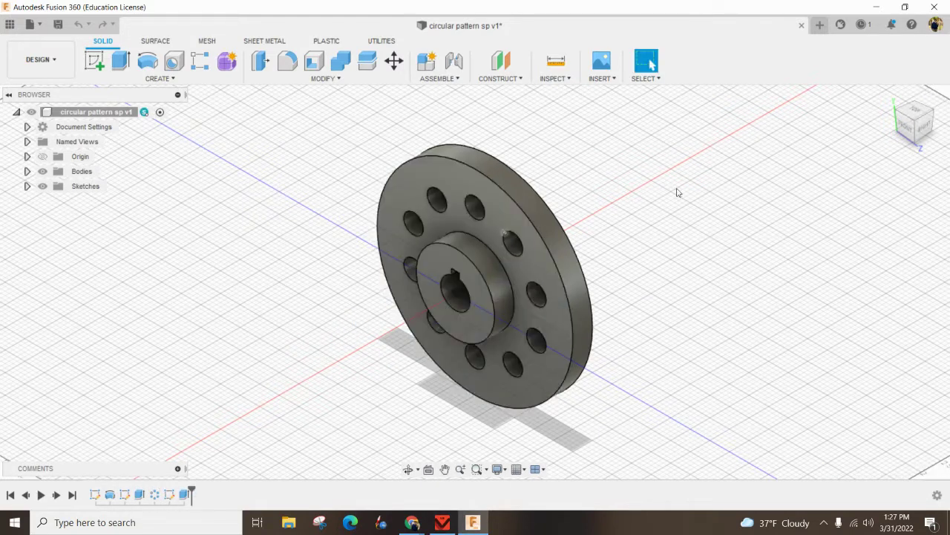
click(820, 24)
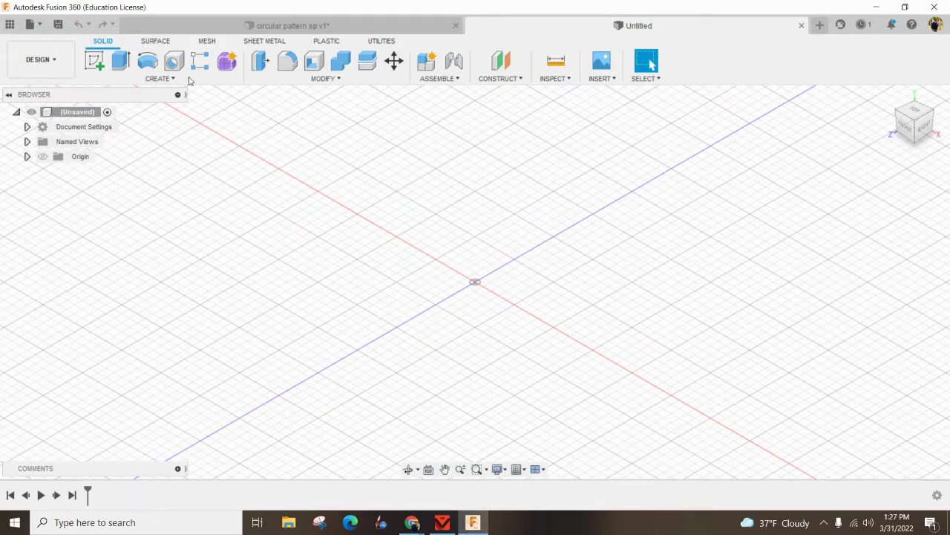
- Change the document units from millimetres to Inch and begin a new sketch
click(27, 128)
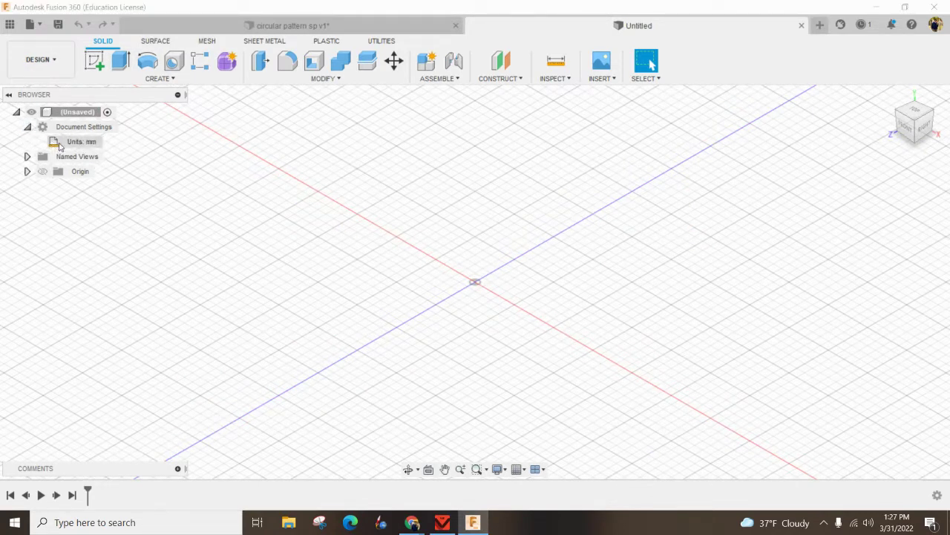
click(110, 141)
click(889, 179)
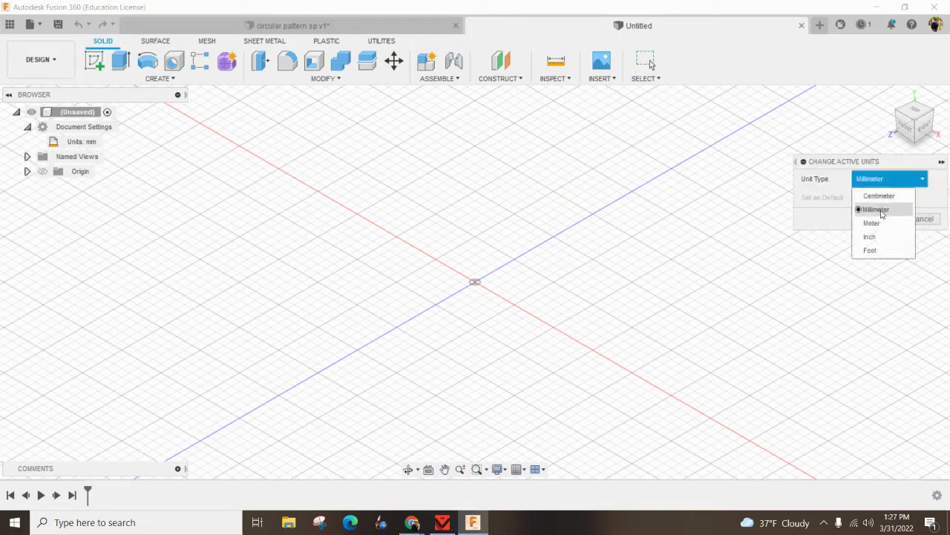
click(874, 241)
click(879, 220)
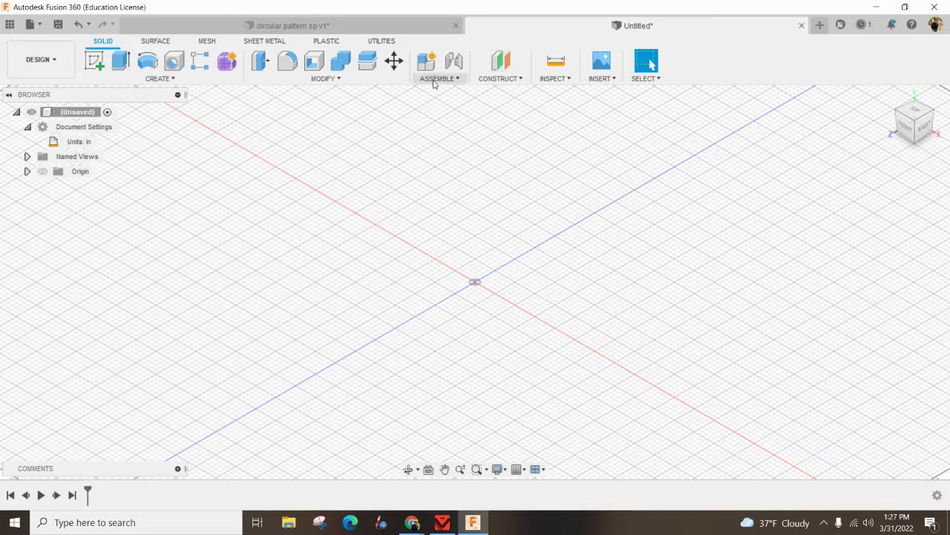
click(95, 61)
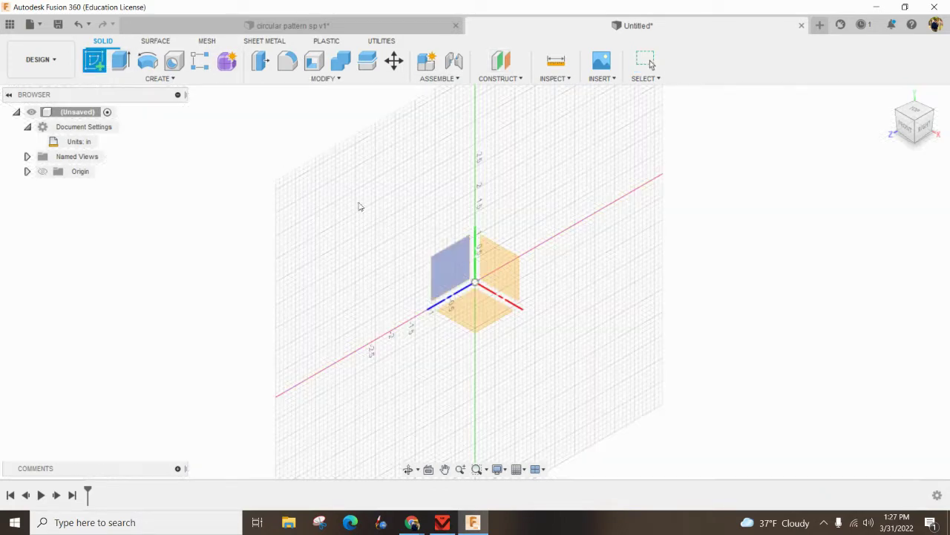
- Sketch on the YZ plane, undoing a stray horizontal line drawn from the origin
click(466, 260)
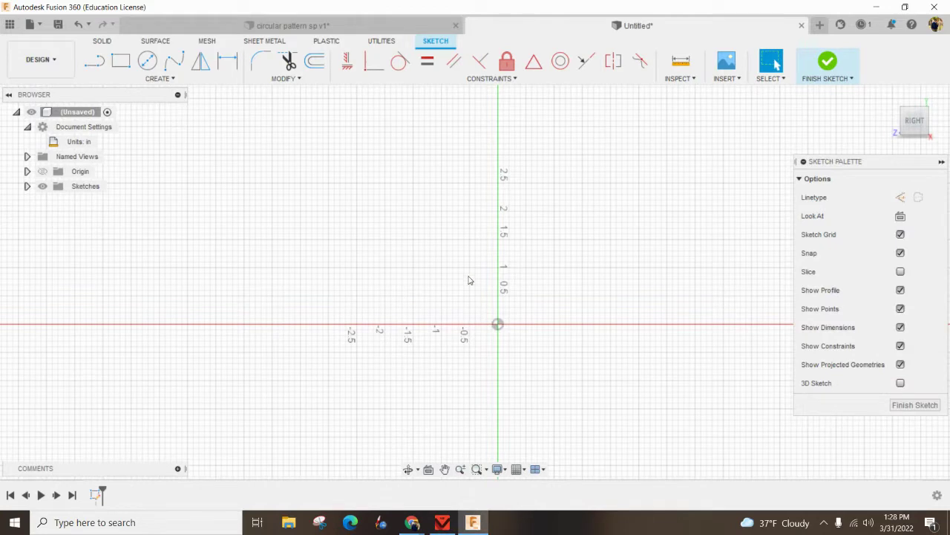
click(97, 64)
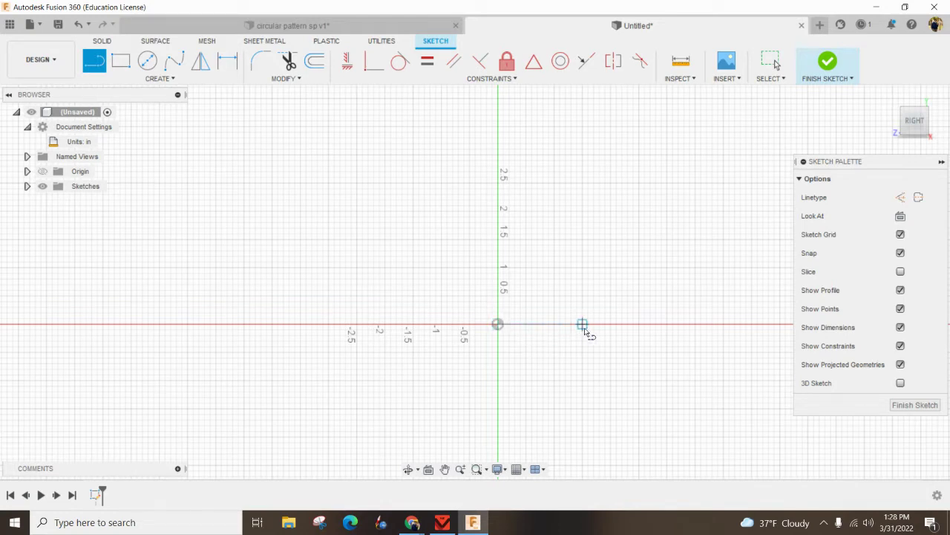
mouse_move(498, 325)
mouse_down()
mouse_move(637, 335)
mouse_move(657, 334)
mouse_move(658, 325)
mouse_up()
key(Escape)
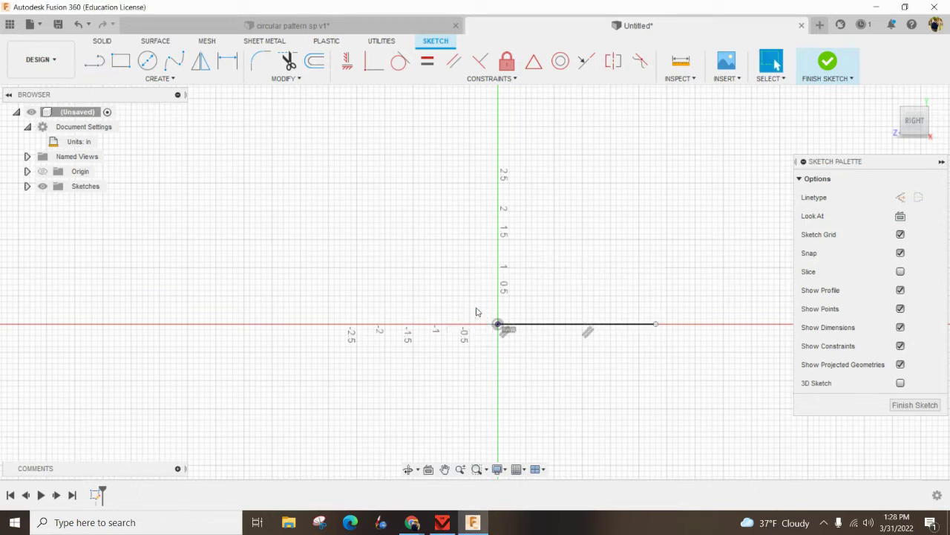
key(ctrl+z)
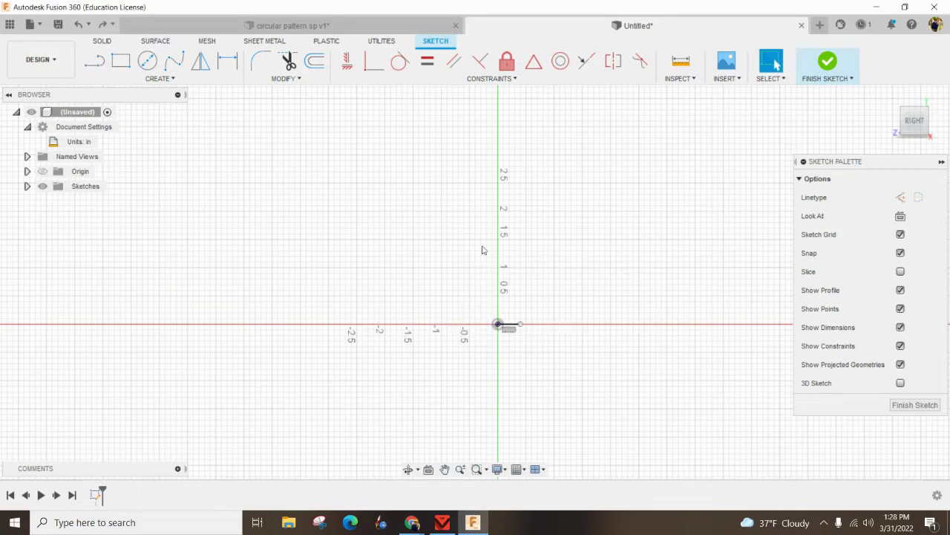
key(ctrl+z)
- Draw a closed L-shaped line profile starting on the vertical axis above the origin
click(94, 61)
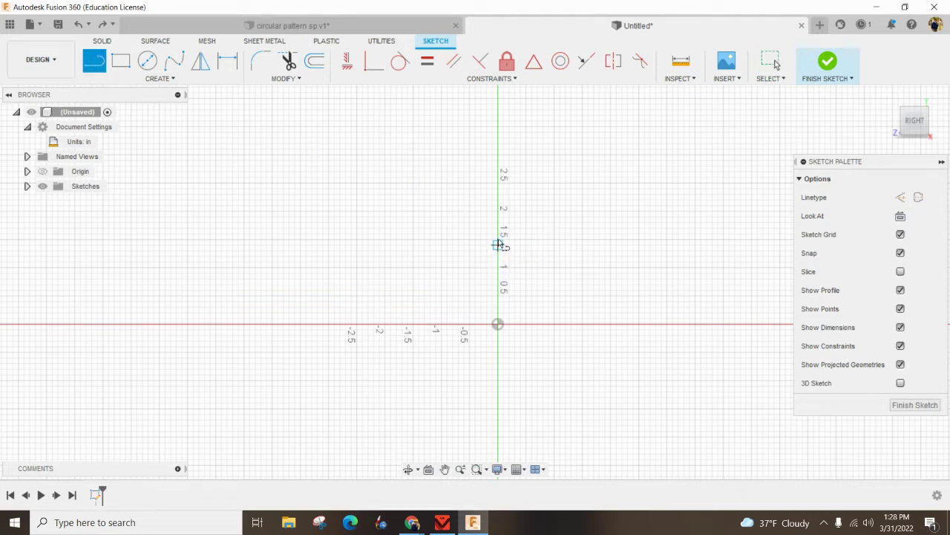
mouse_move(499, 266)
mouse_down()
mouse_move(503, 214)
mouse_move(562, 214)
mouse_move(562, 141)
mouse_up()
click(560, 116)
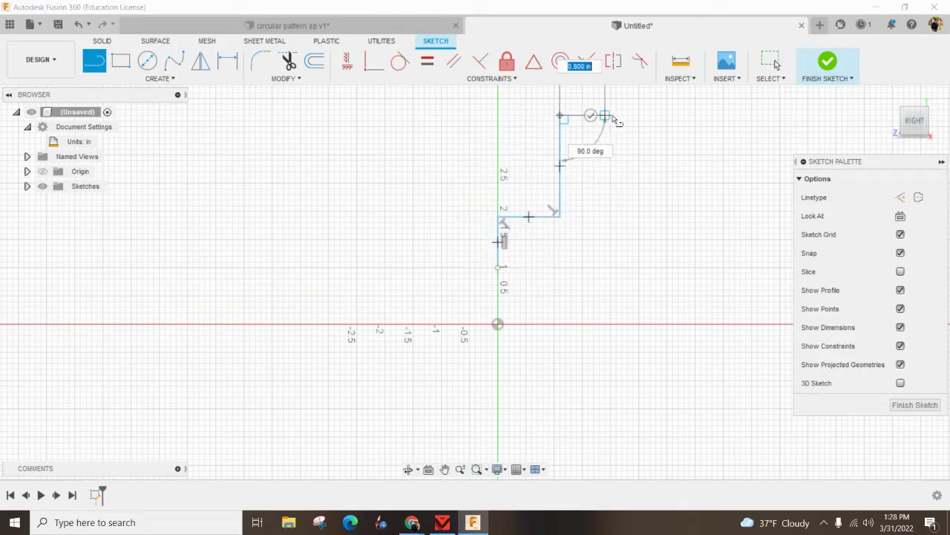
click(627, 116)
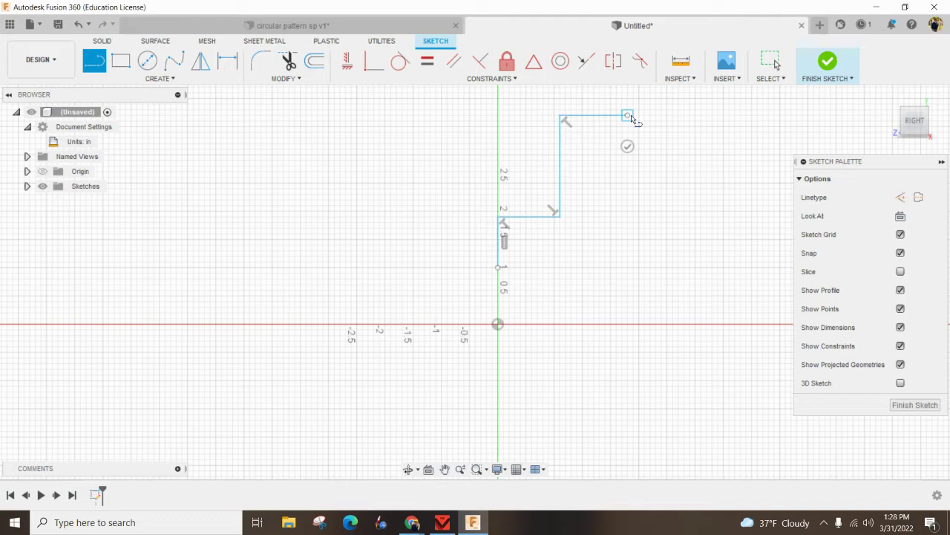
click(628, 267)
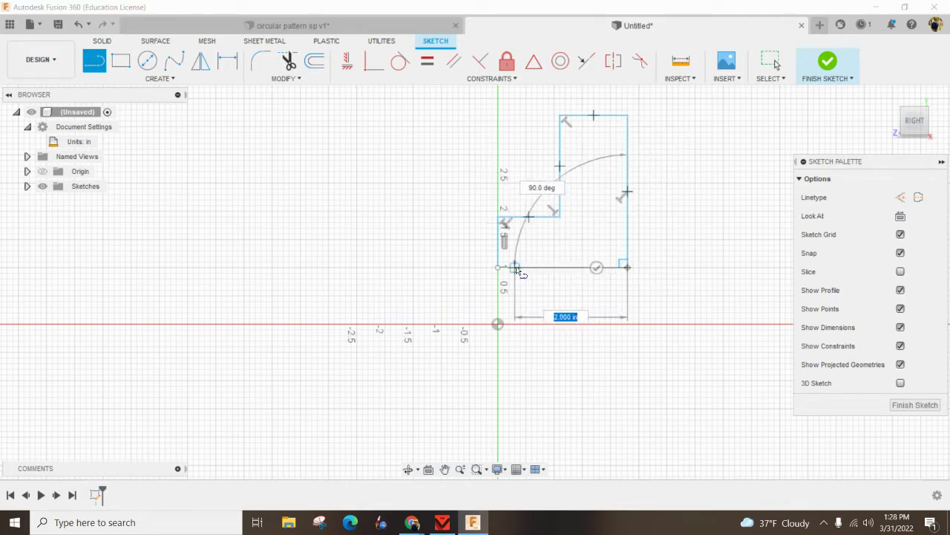
click(502, 269)
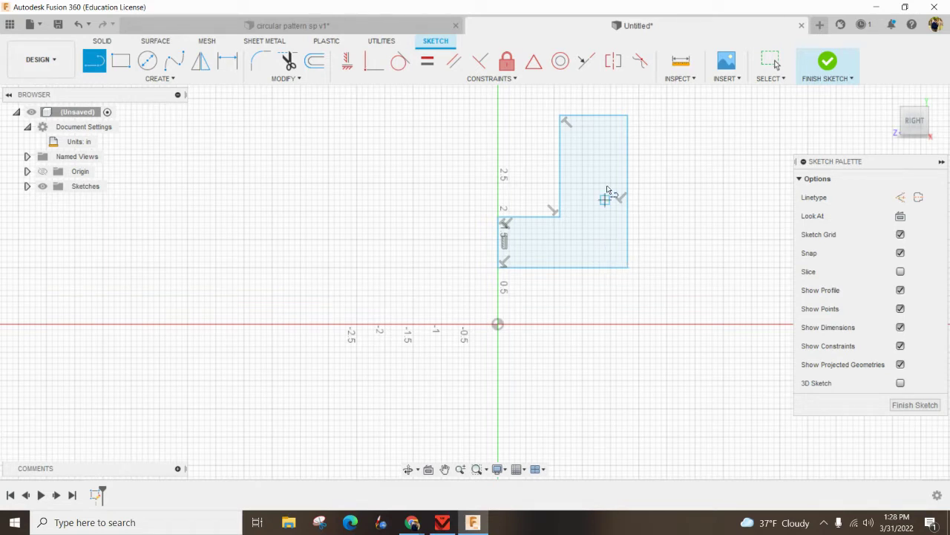
- Dimension the profile's heights from the origin as 0.375, 1 and 2.5 in
click(227, 66)
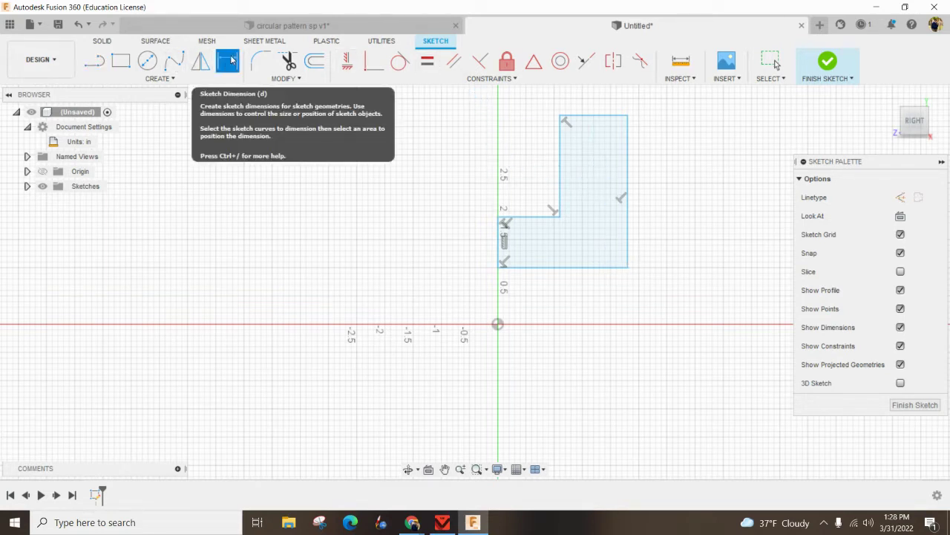
click(498, 325)
click(520, 267)
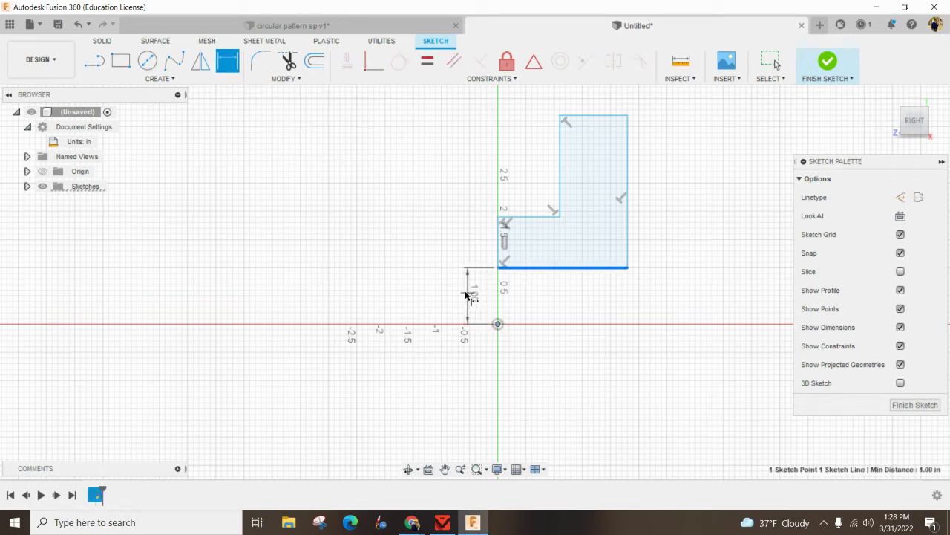
click(463, 291)
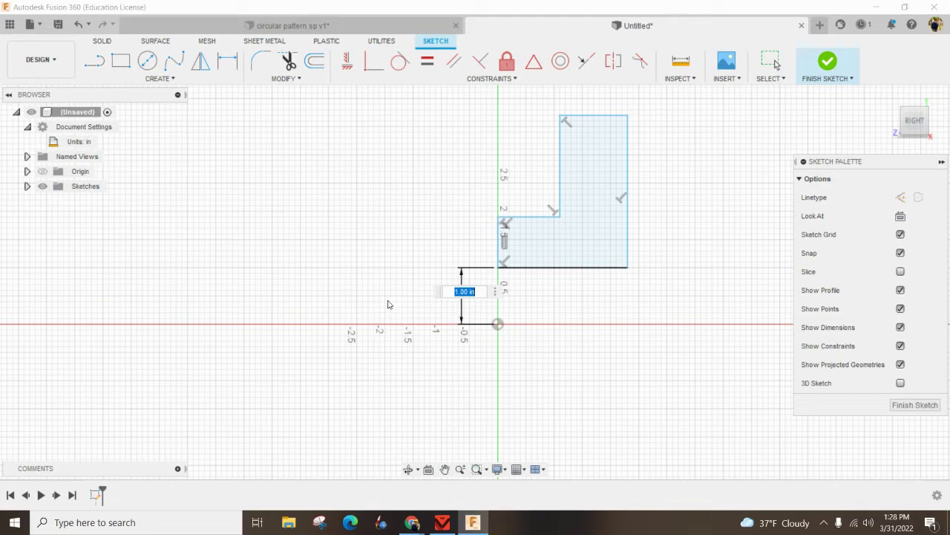
text(375)
key(Return)
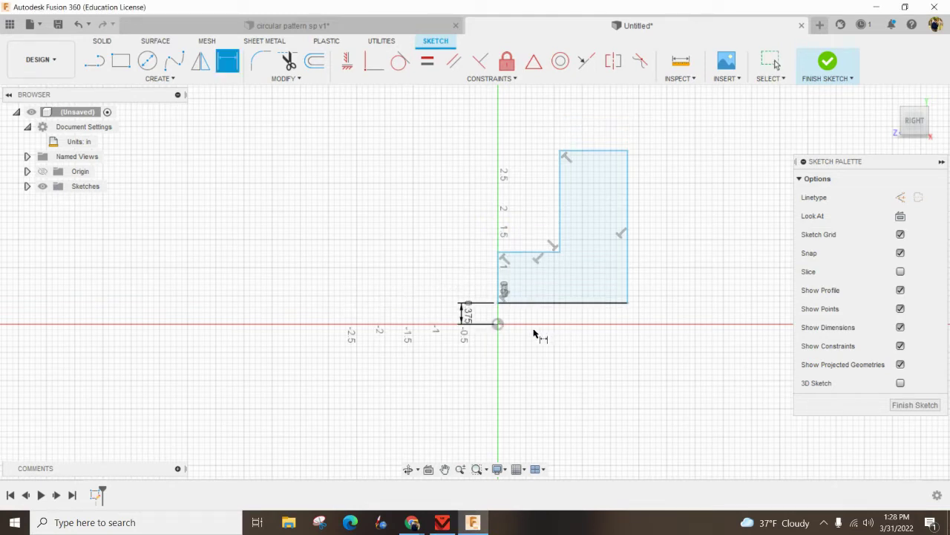
click(497, 325)
click(510, 254)
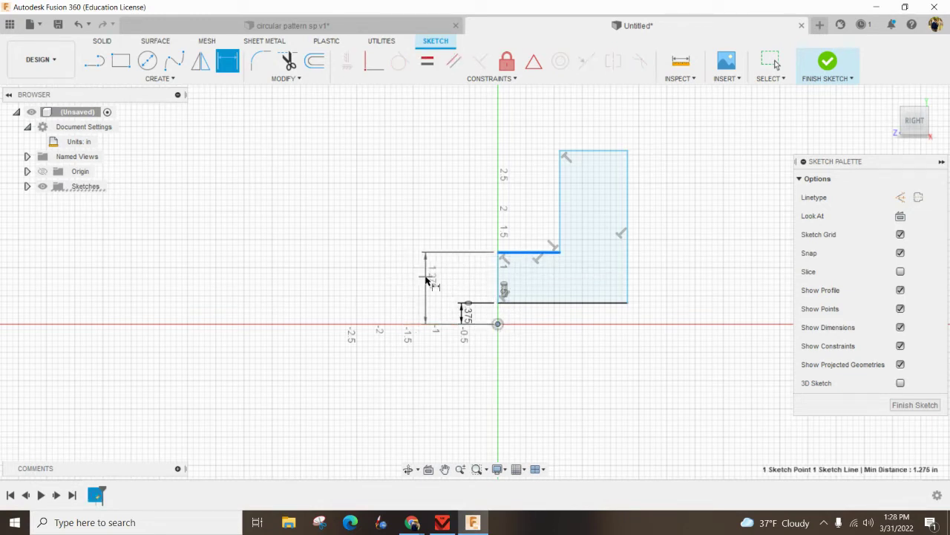
click(427, 280)
text(1)
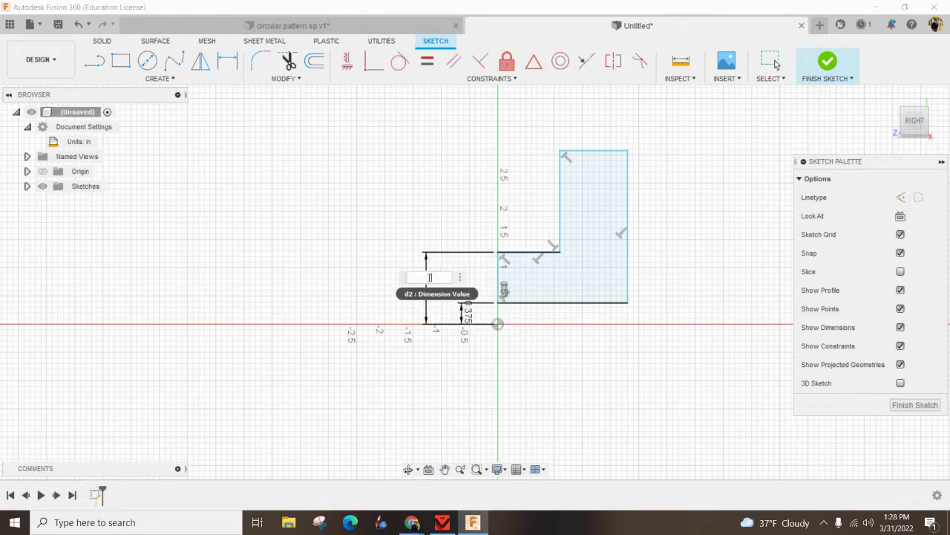
key(Return)
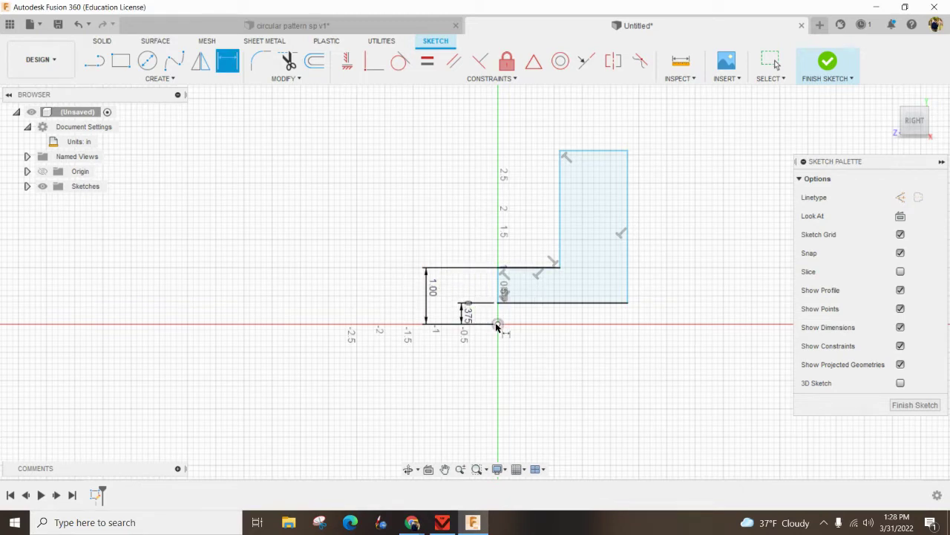
click(497, 324)
click(569, 152)
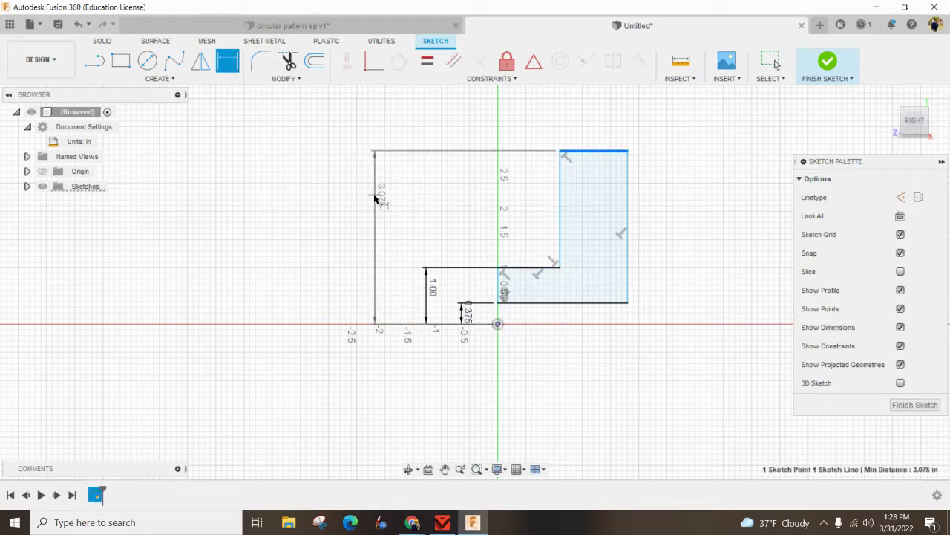
click(375, 197)
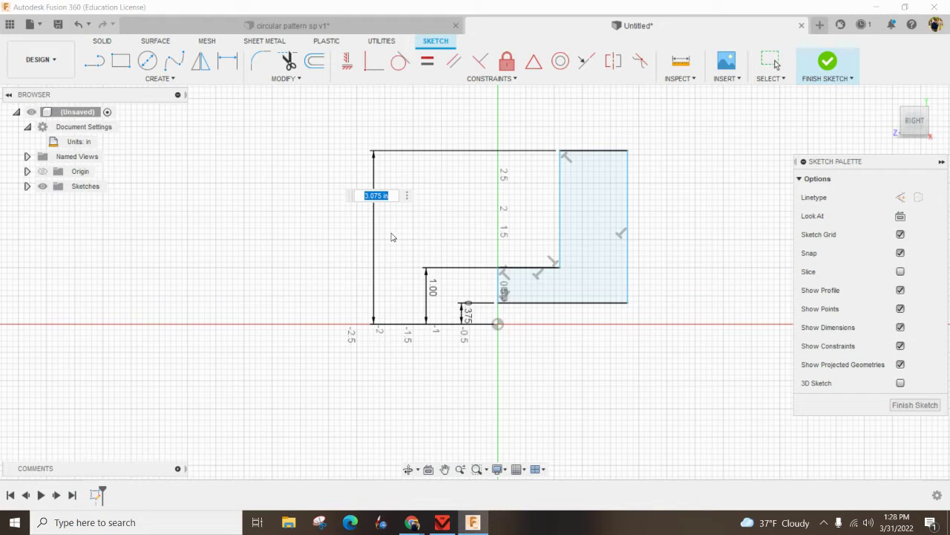
text(2.5)
key(Return)
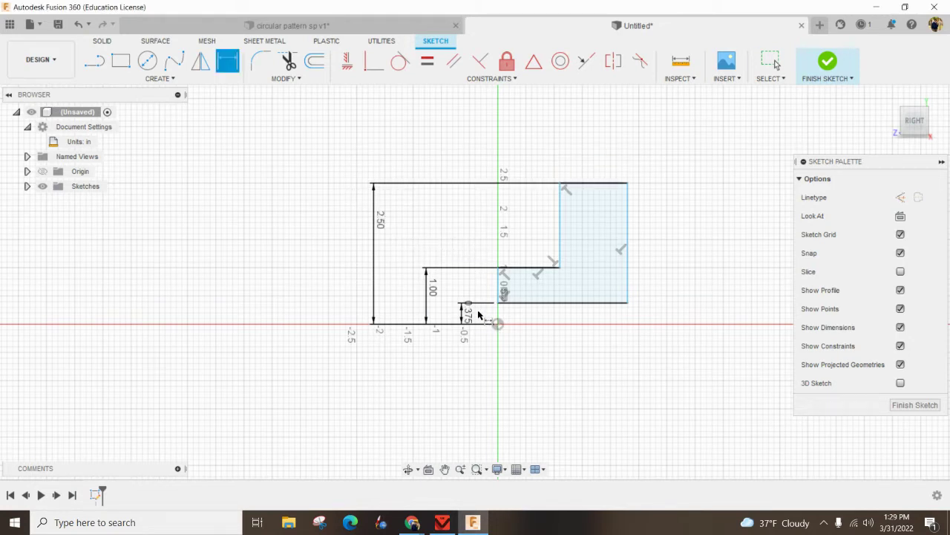
- Set the upright's width to 0.50 in and the bottom width to 1.00 in
click(528, 270)
click(524, 245)
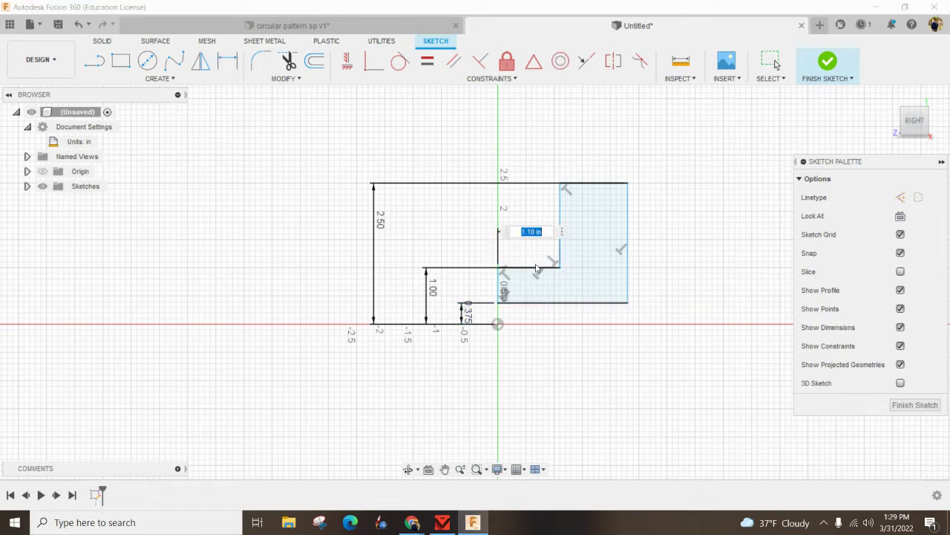
text(0.5)
key(Return)
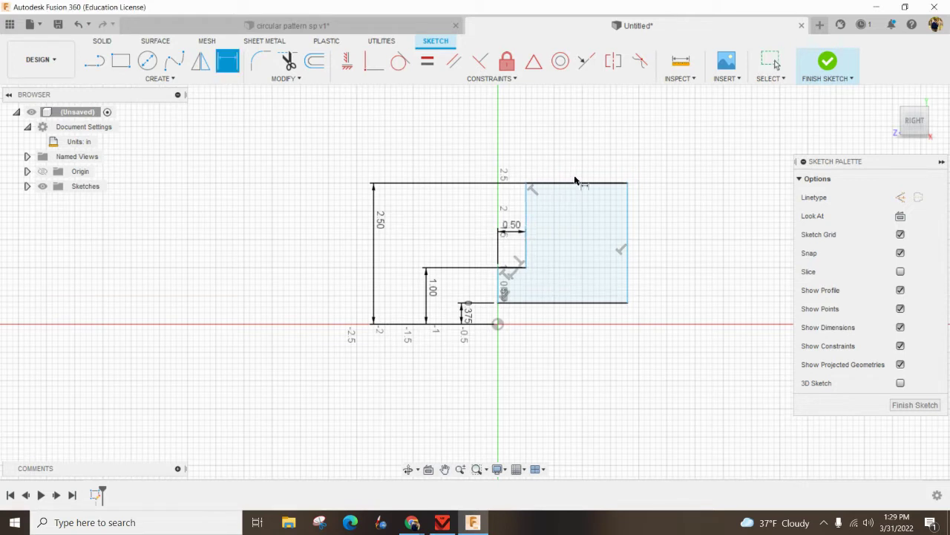
click(557, 308)
click(556, 373)
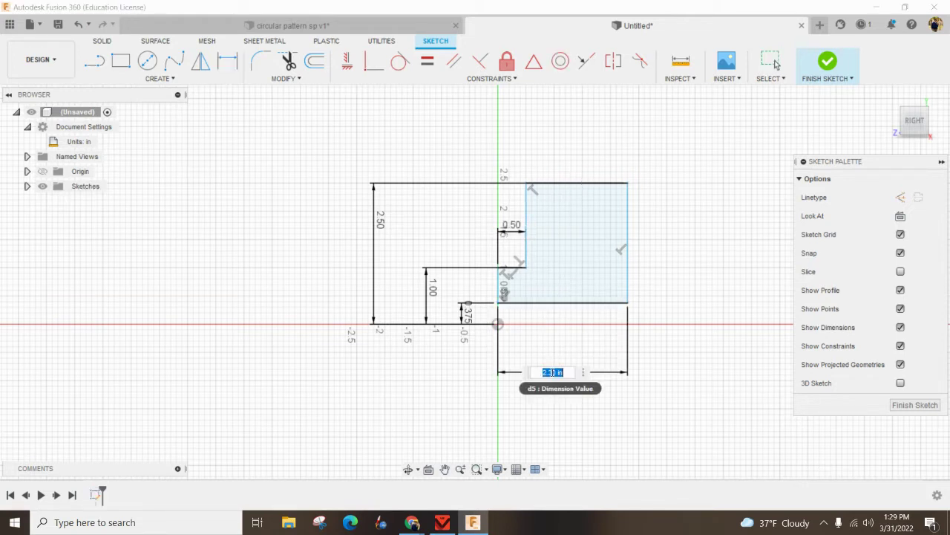
text(1)
key(Return)
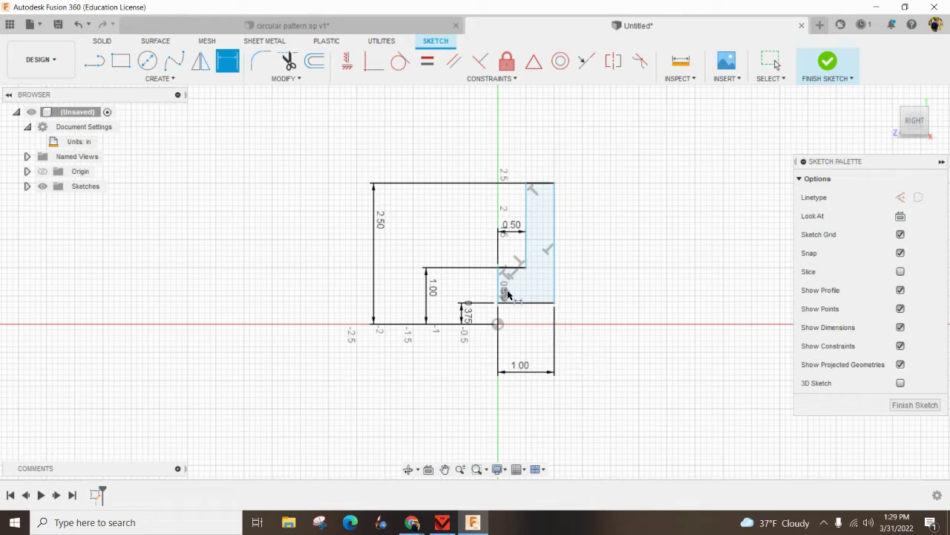
- Revolve the L-profile a full 360° around the vertical axis as a new body
click(828, 63)
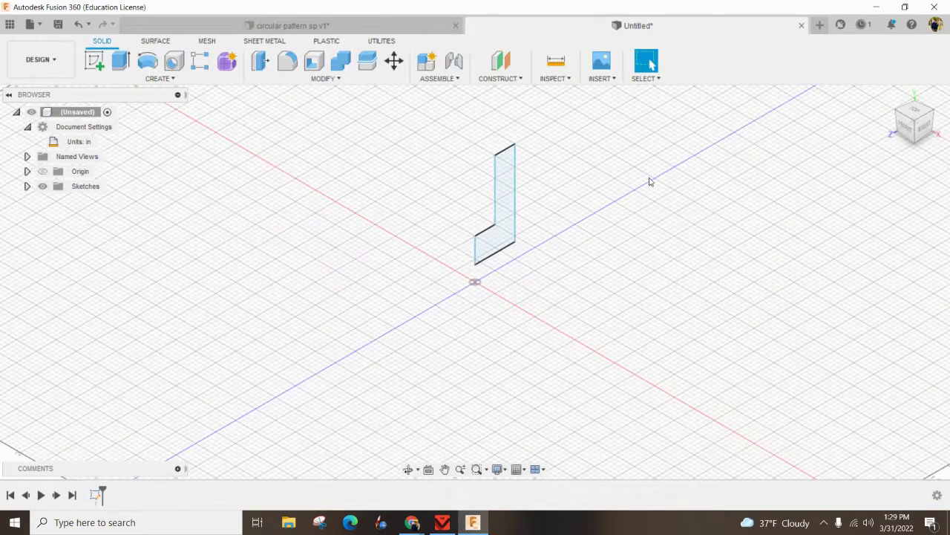
click(148, 63)
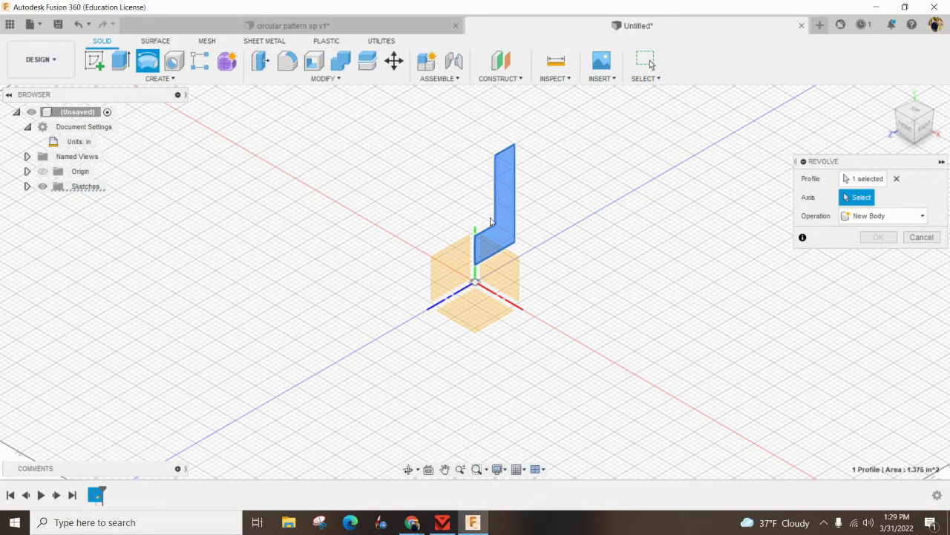
click(449, 295)
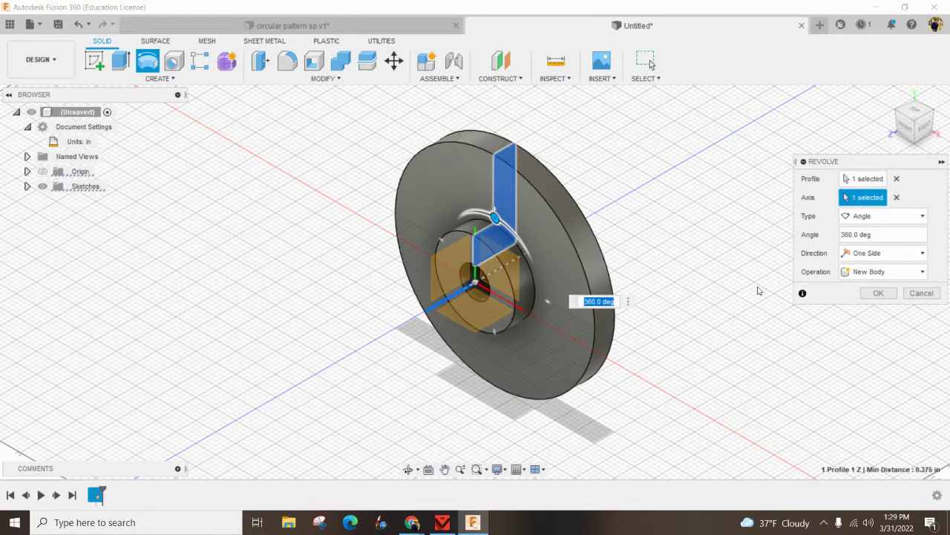
click(879, 294)
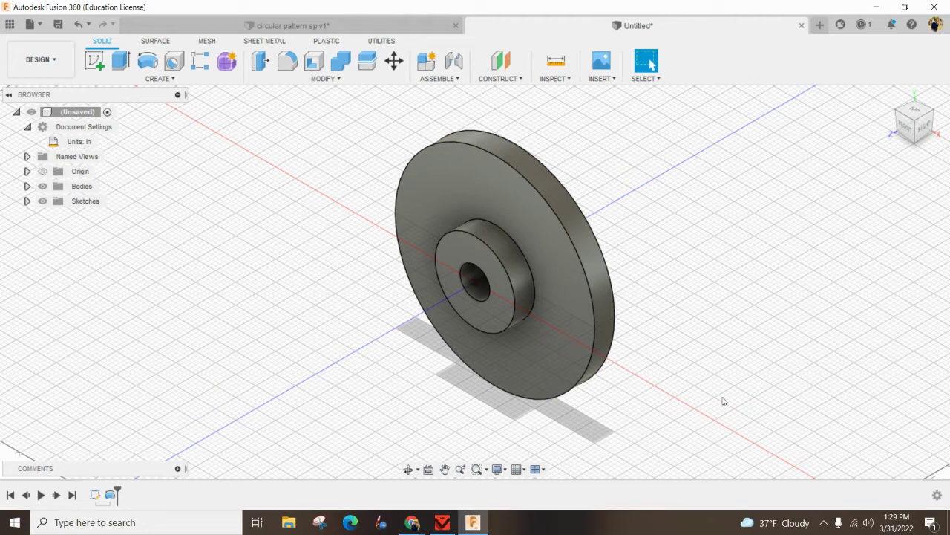
- Create a sketch on the wheel's flat front face
click(479, 190)
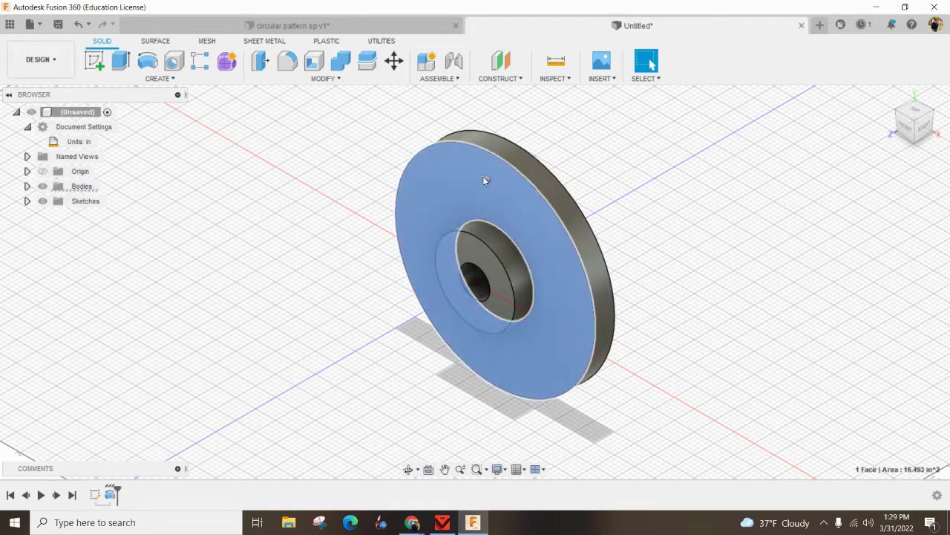
right_click(485, 180)
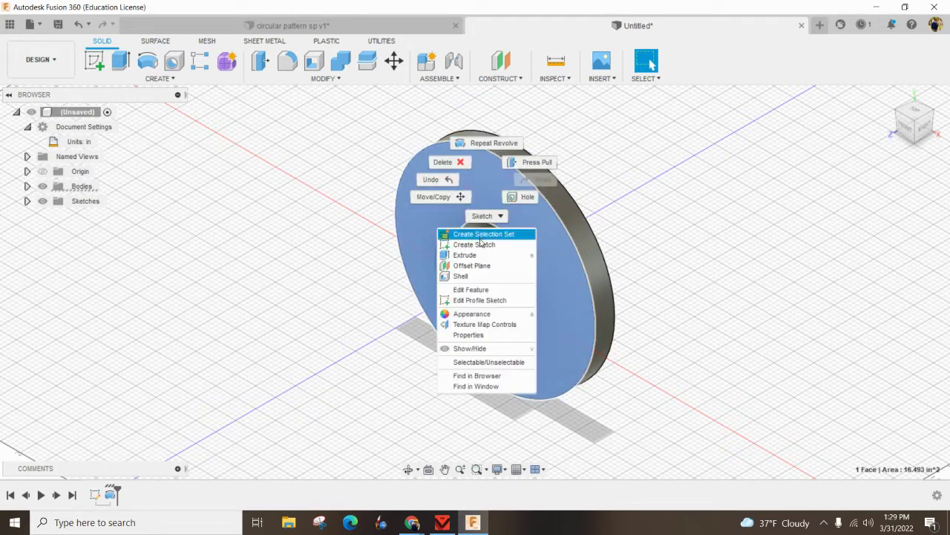
click(481, 245)
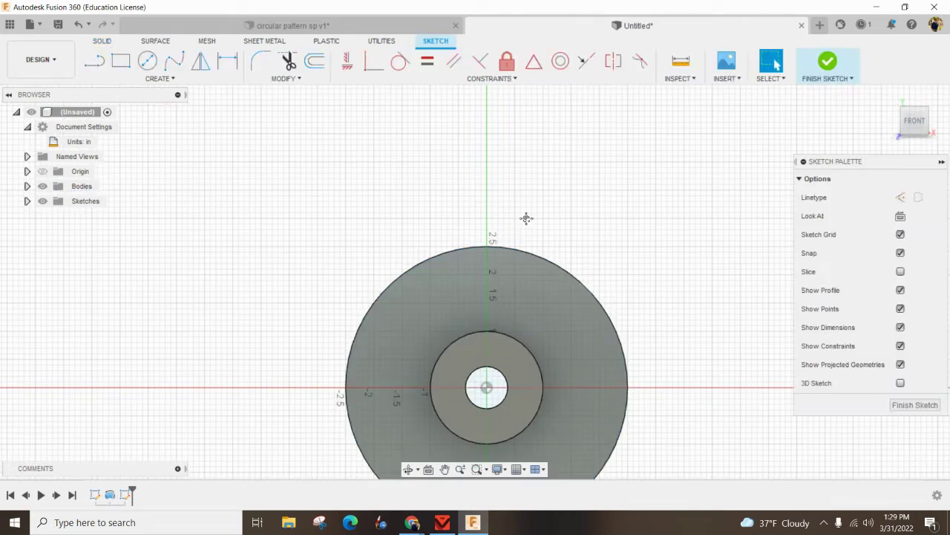
- Draw a small center-diameter circle on the vertical axis above the hub
click(148, 63)
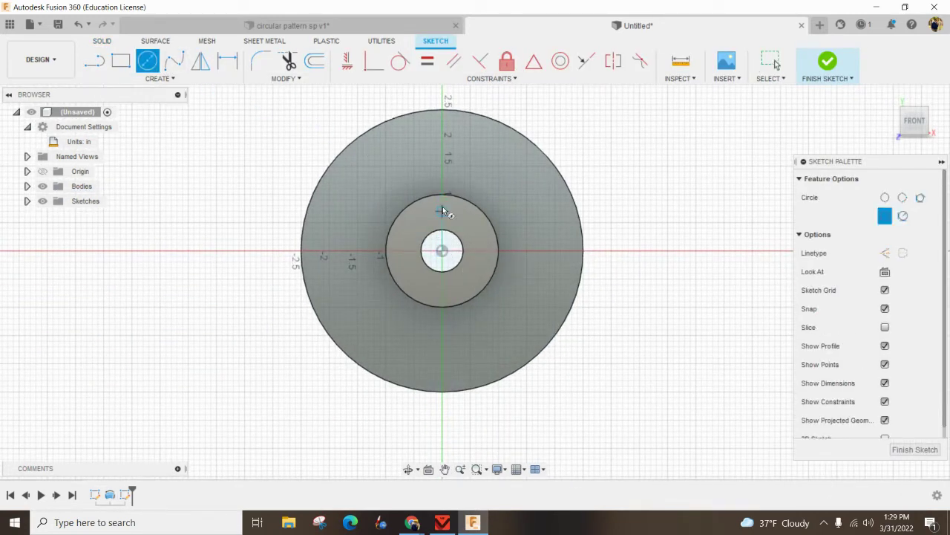
click(442, 165)
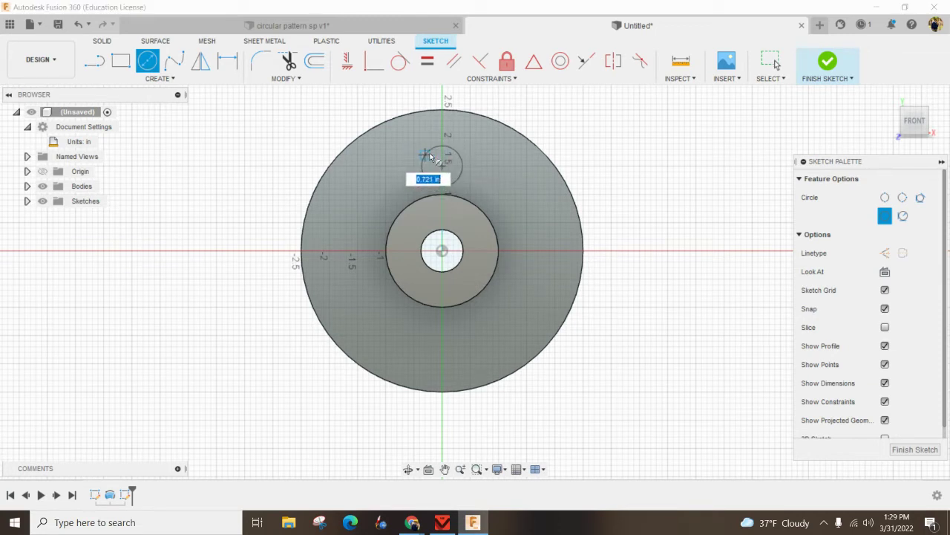
click(429, 155)
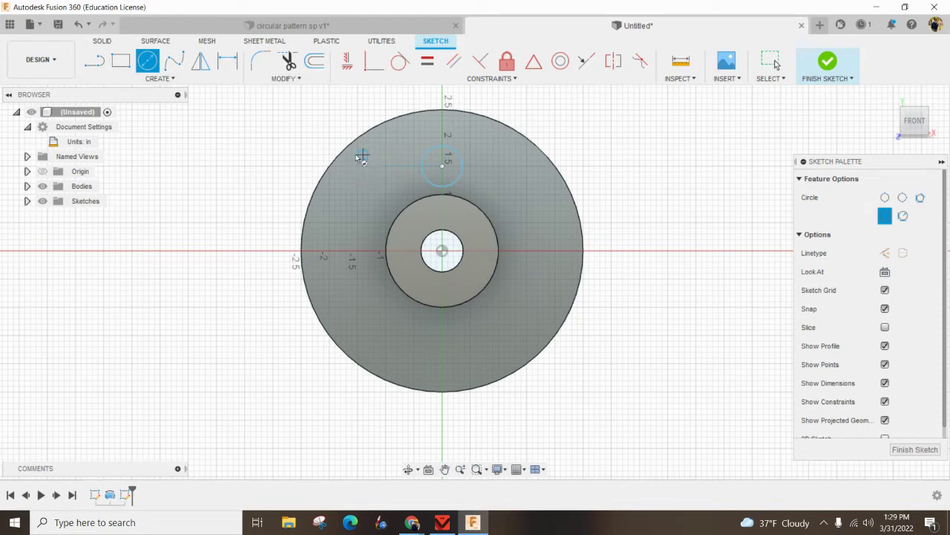
key(d)
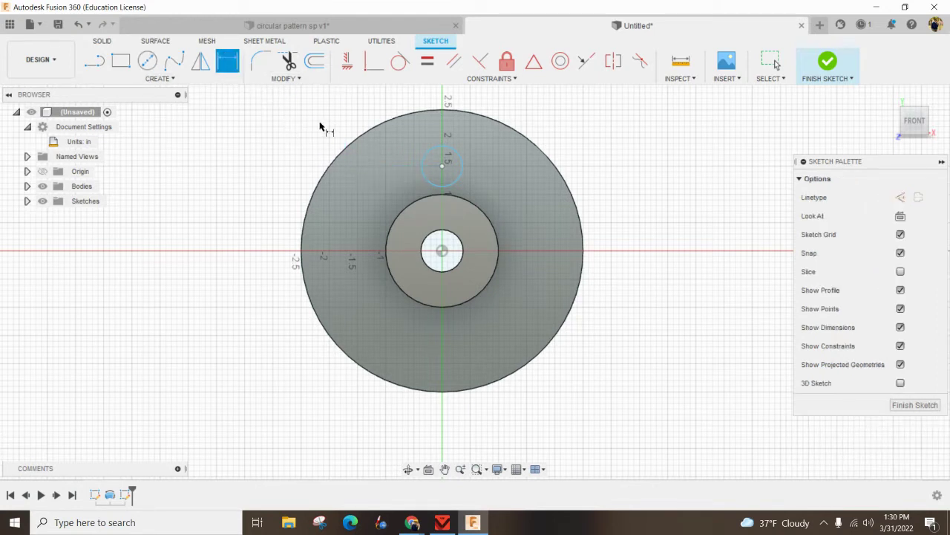
- Place the circle's centre 1.65 in above the disk's centre
click(443, 251)
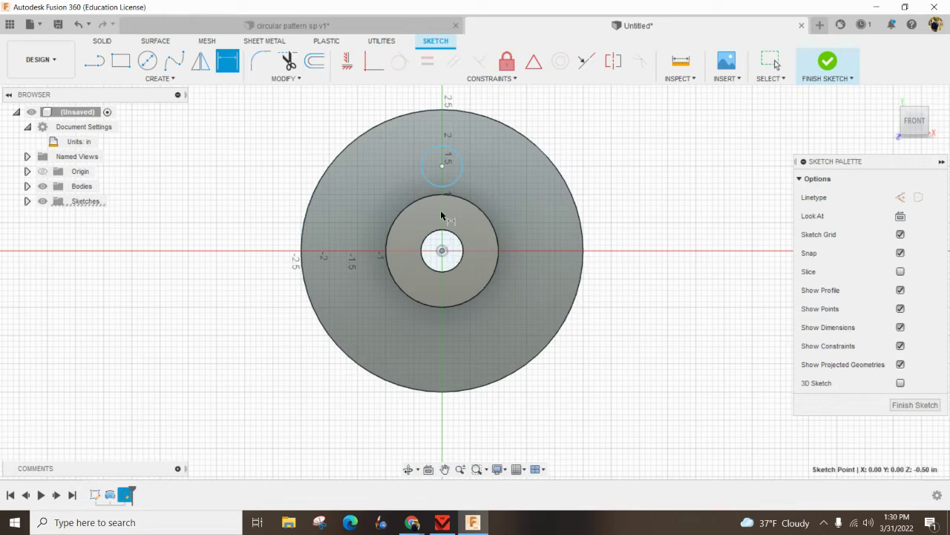
click(441, 167)
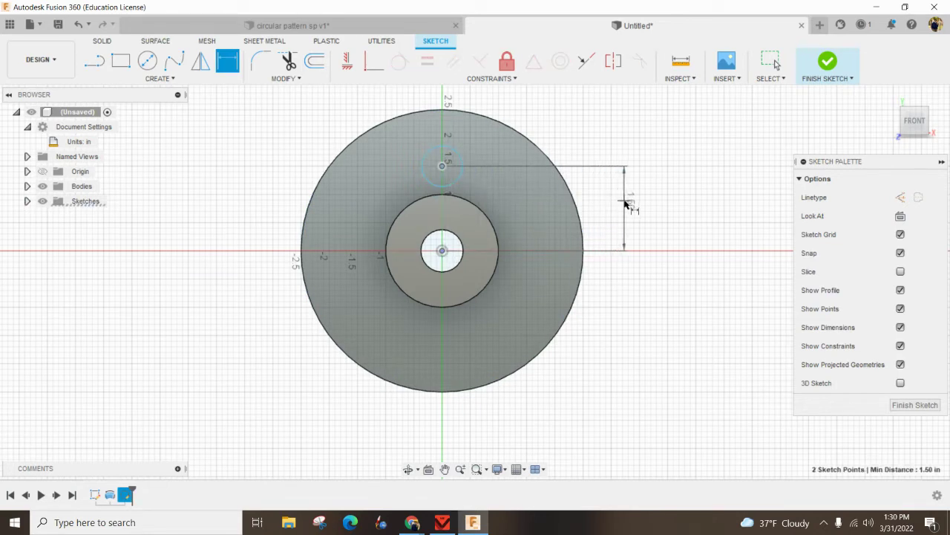
click(629, 207)
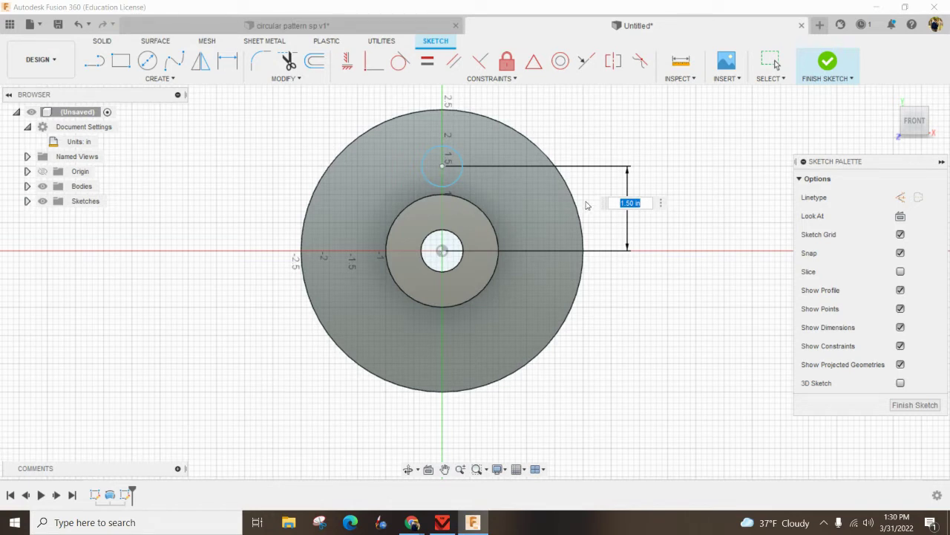
text(1.65)
key(Return)
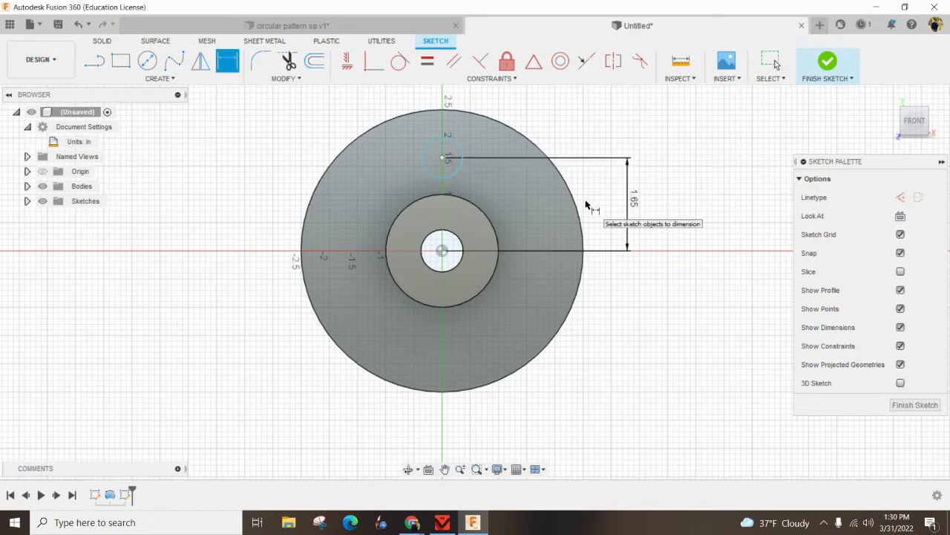
- Give the small circle a 0.50 in diameter
click(456, 146)
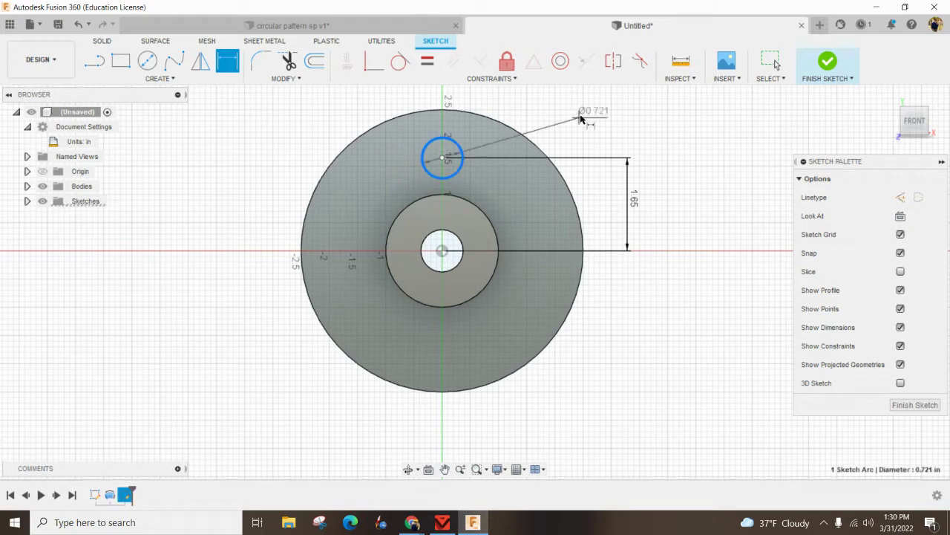
click(584, 113)
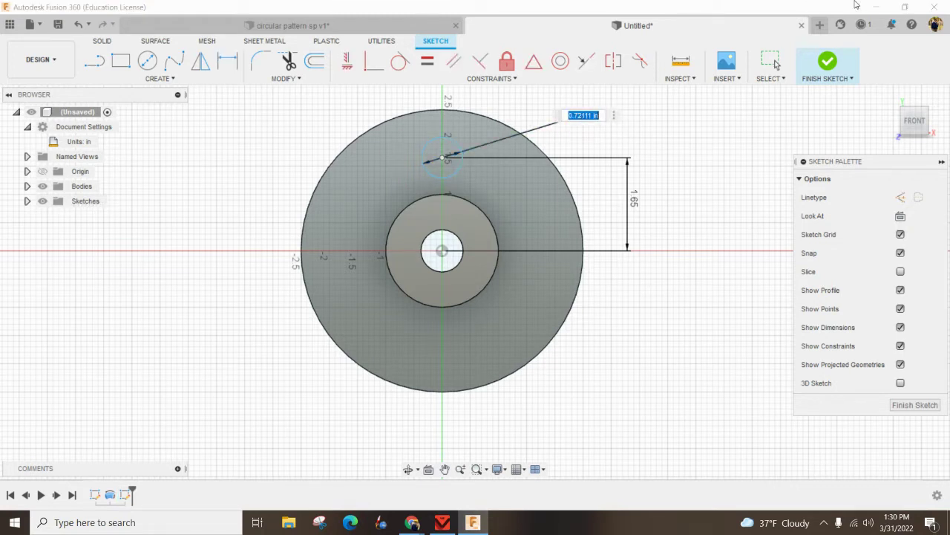
key(BackSpace)
key(Return)
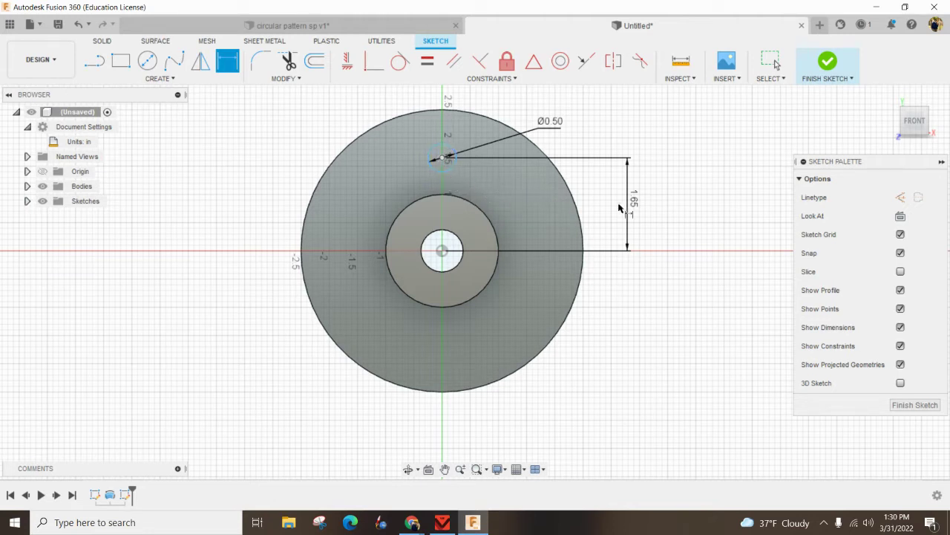
click(452, 171)
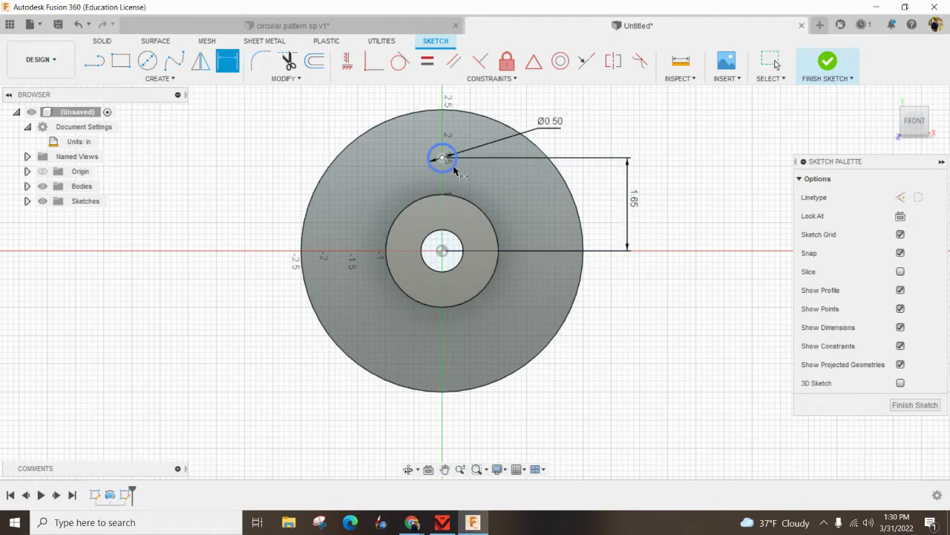
key(Escape)
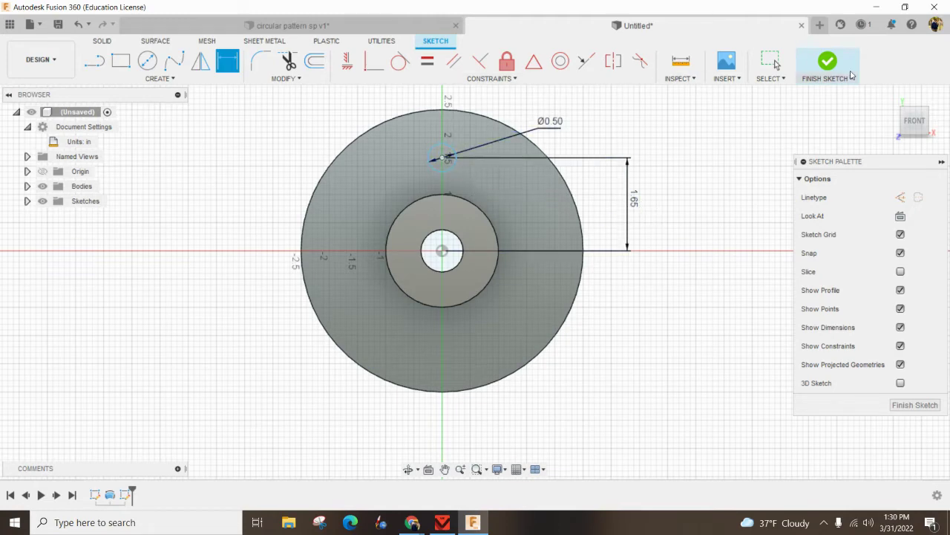
- Extrude-cut the Ø0.50 circle through all of the flange to make the hole
click(837, 71)
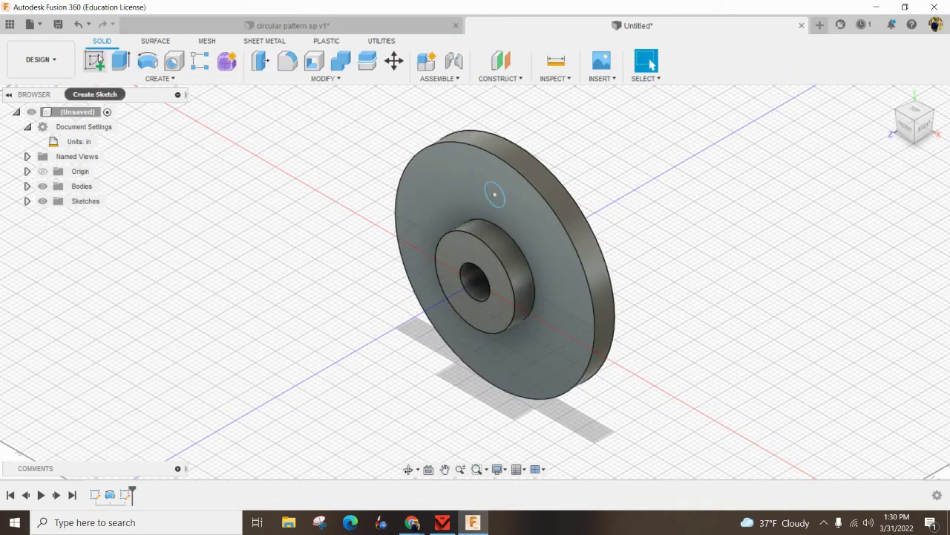
click(123, 59)
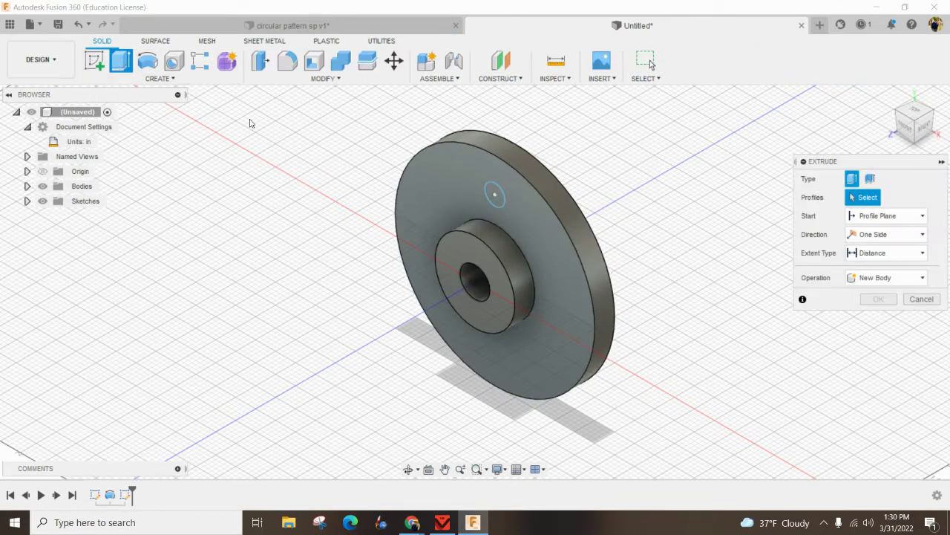
click(495, 194)
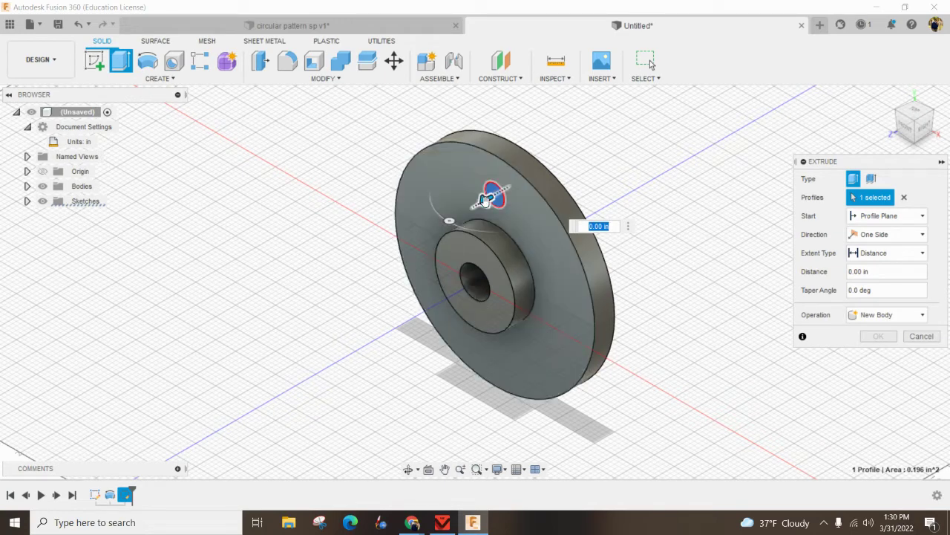
drag(486, 199, 727, 268)
click(861, 316)
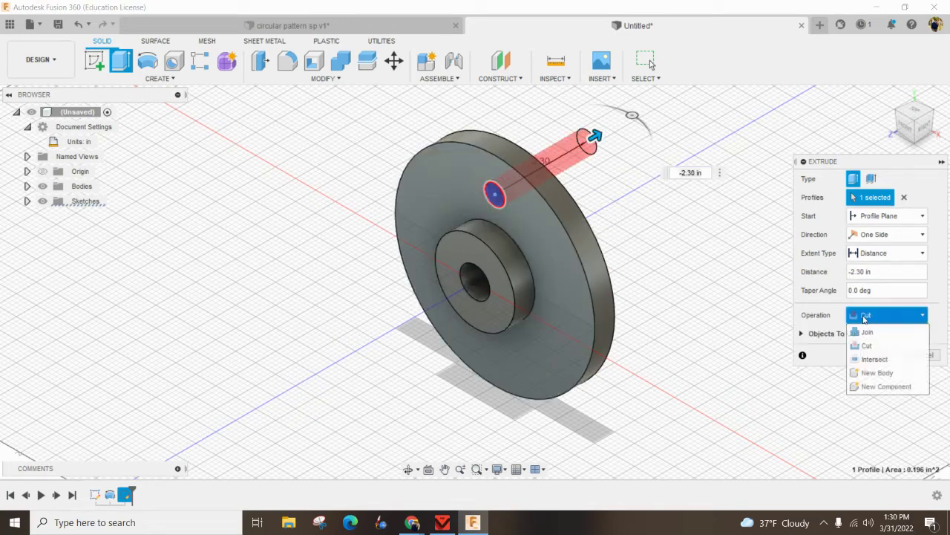
click(877, 317)
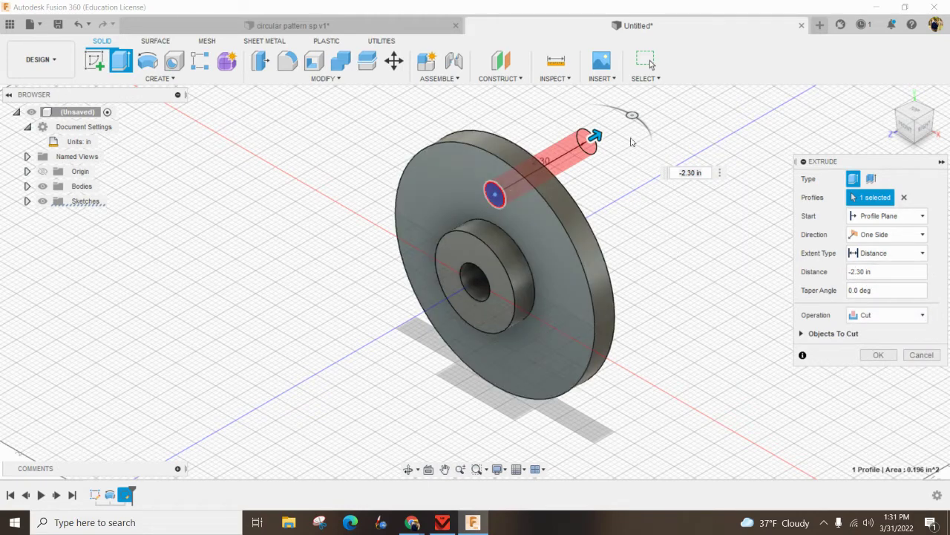
click(880, 257)
click(865, 297)
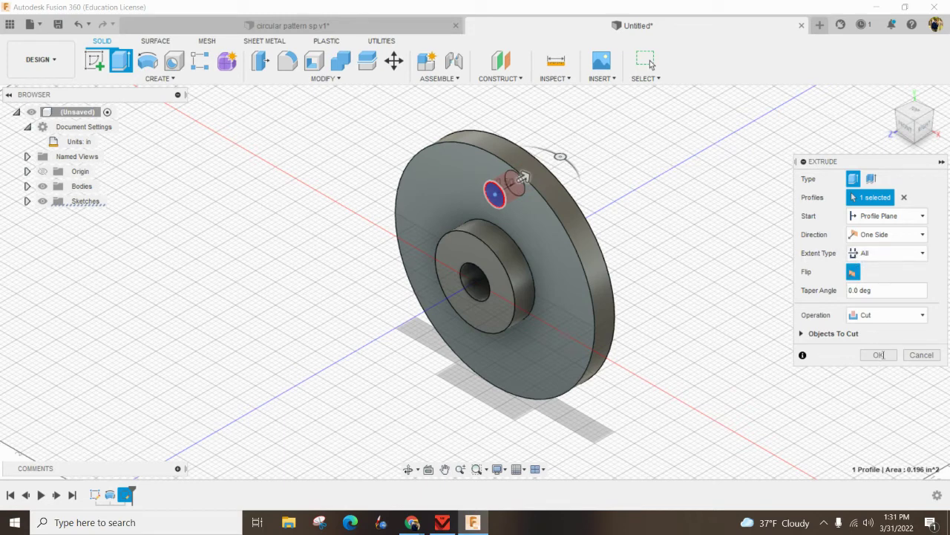
click(880, 355)
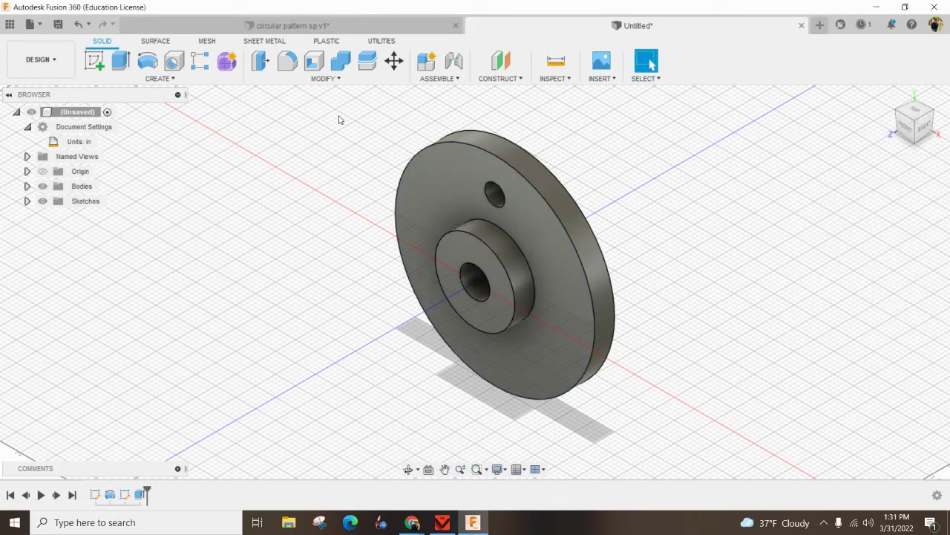
- Swap the Rectangular Pattern for a Circular Pattern from Create > Pattern
click(201, 63)
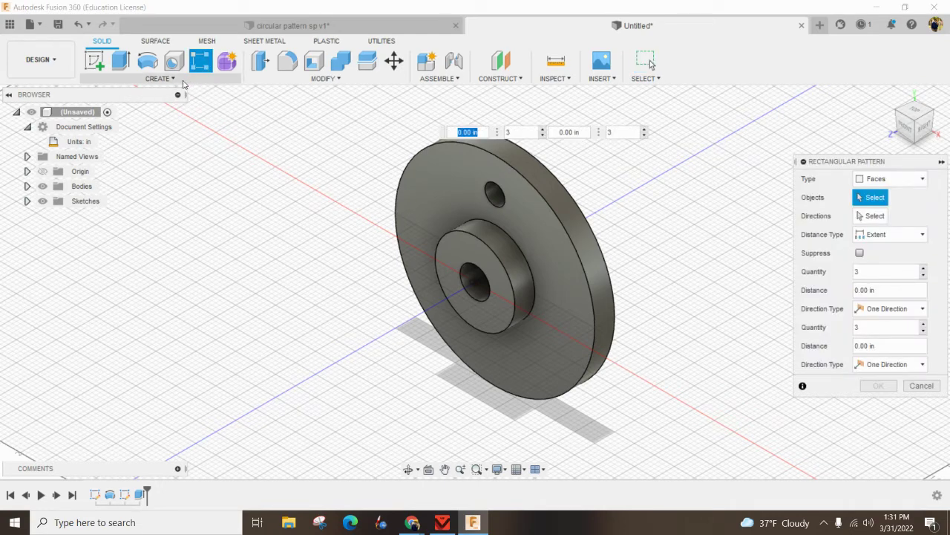
click(183, 80)
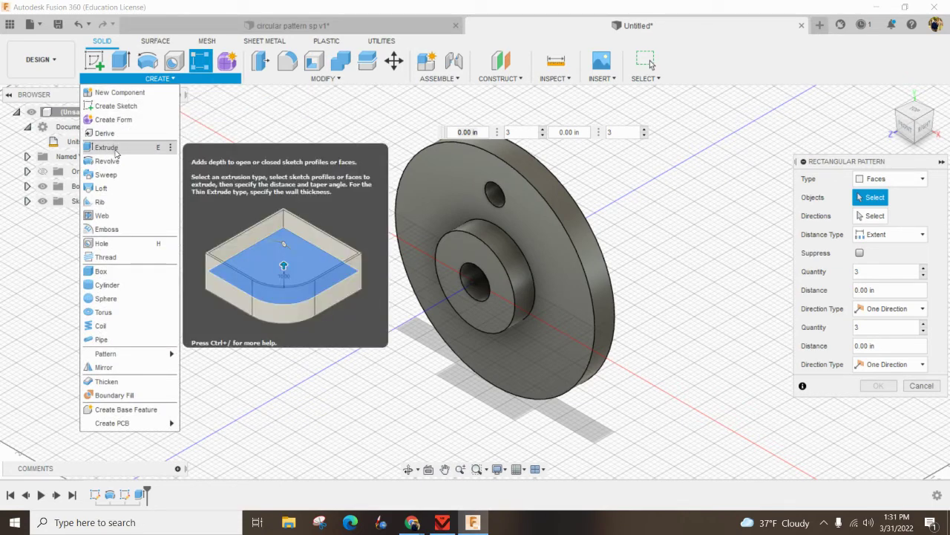
mouse_move(121, 354)
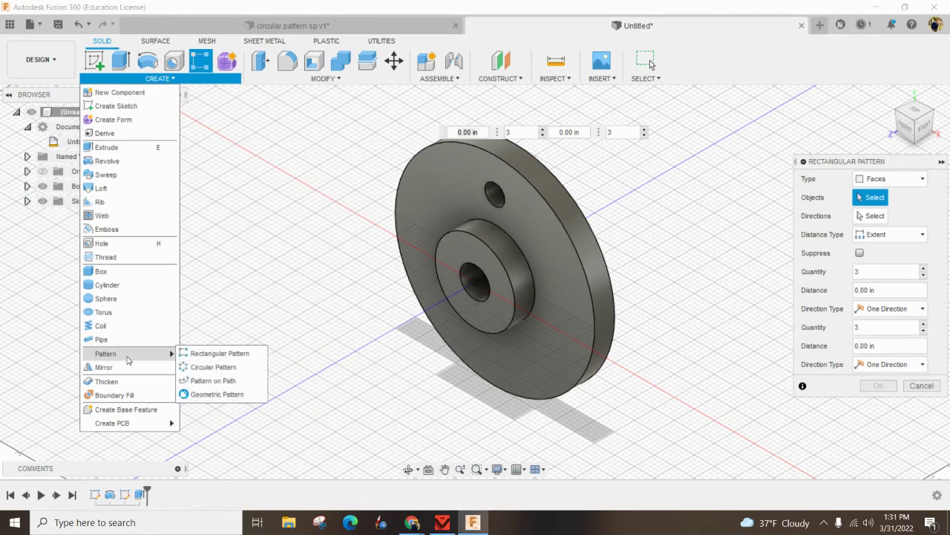
click(211, 368)
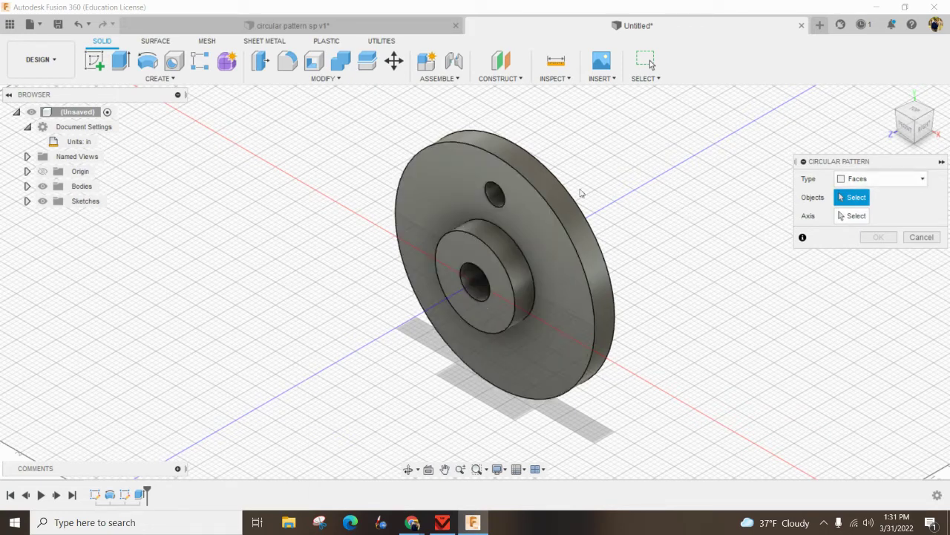
- Set the circular pattern to Features, using the hole extrude around the disk's circular edge as axis
click(865, 179)
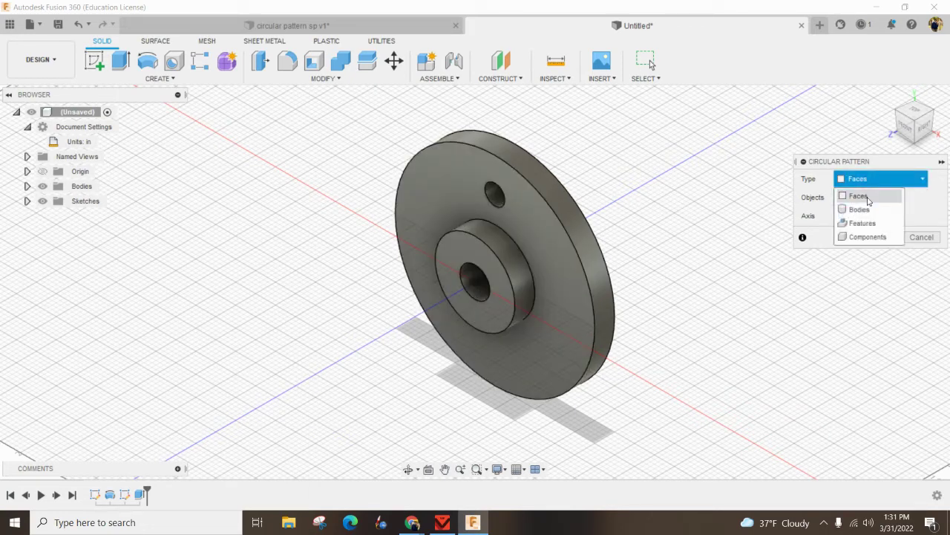
click(869, 225)
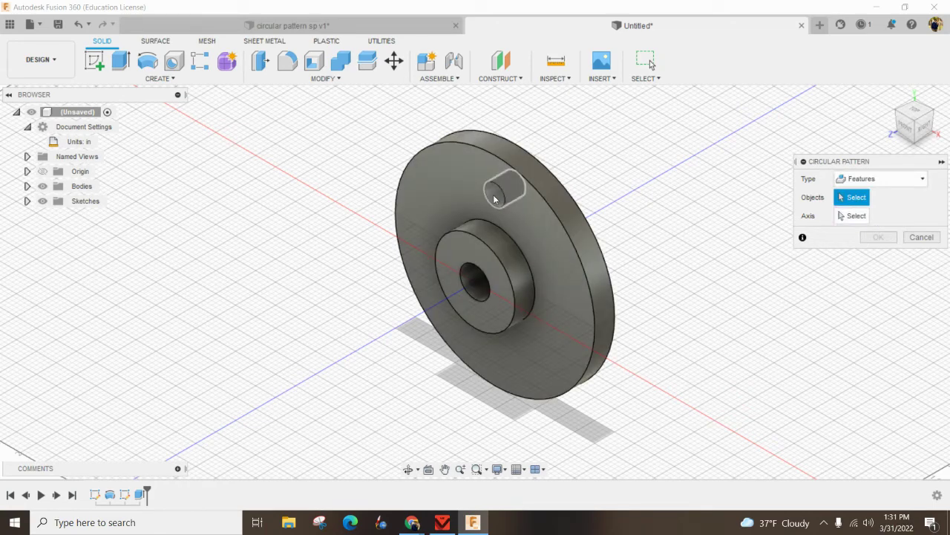
click(491, 197)
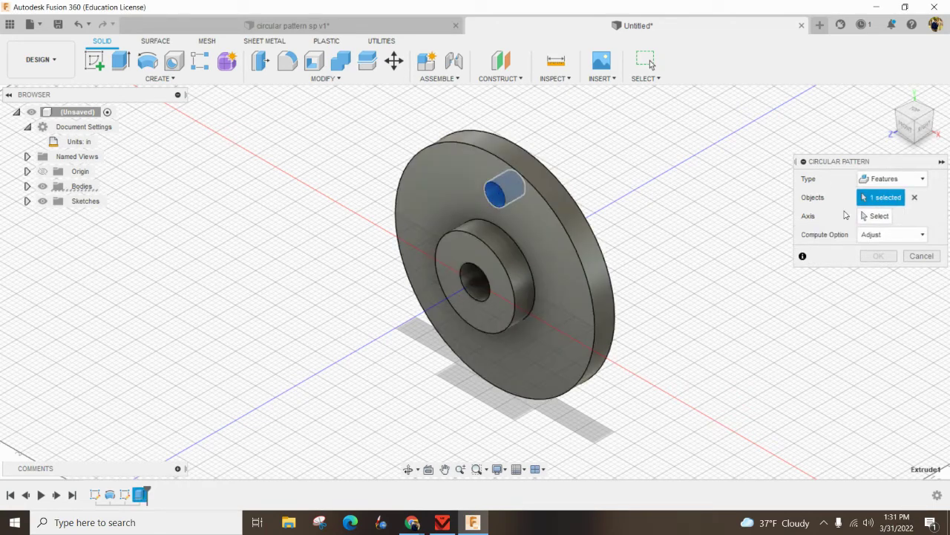
click(876, 217)
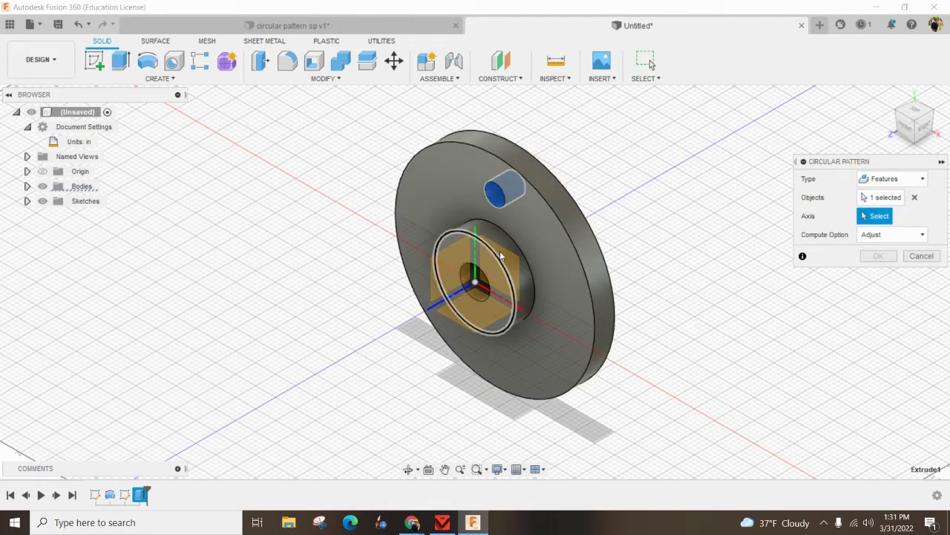
click(556, 213)
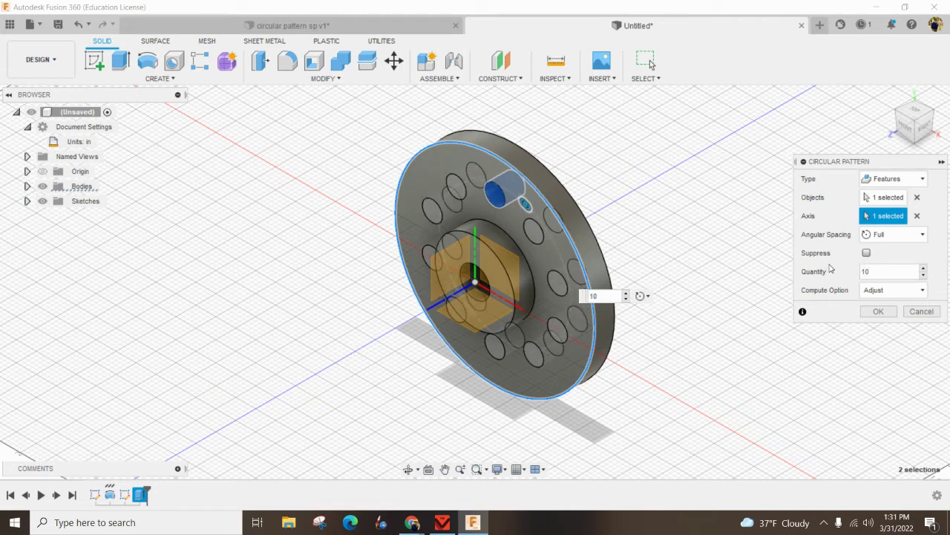
- Spread 10 holes over the Full circle, confirm the pattern, and view the wheel from the front
click(913, 236)
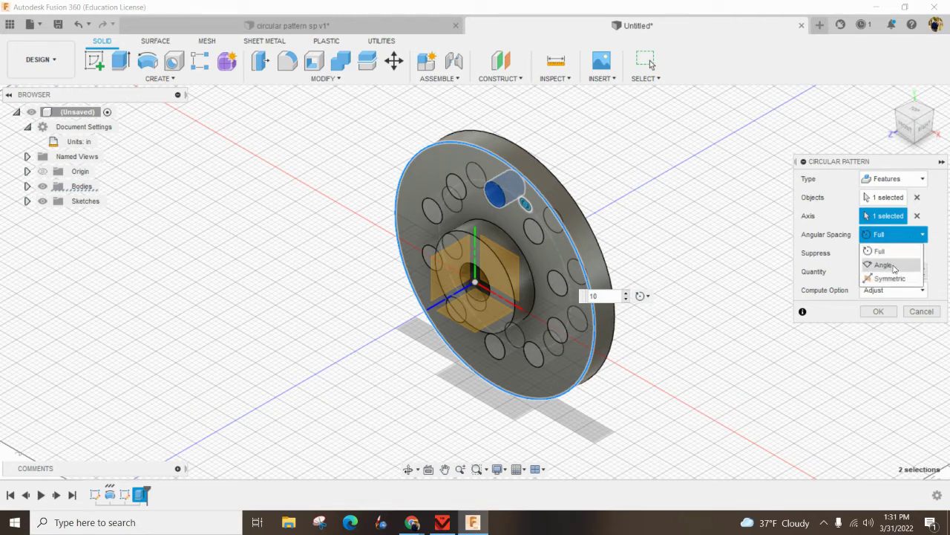
click(883, 265)
click(895, 234)
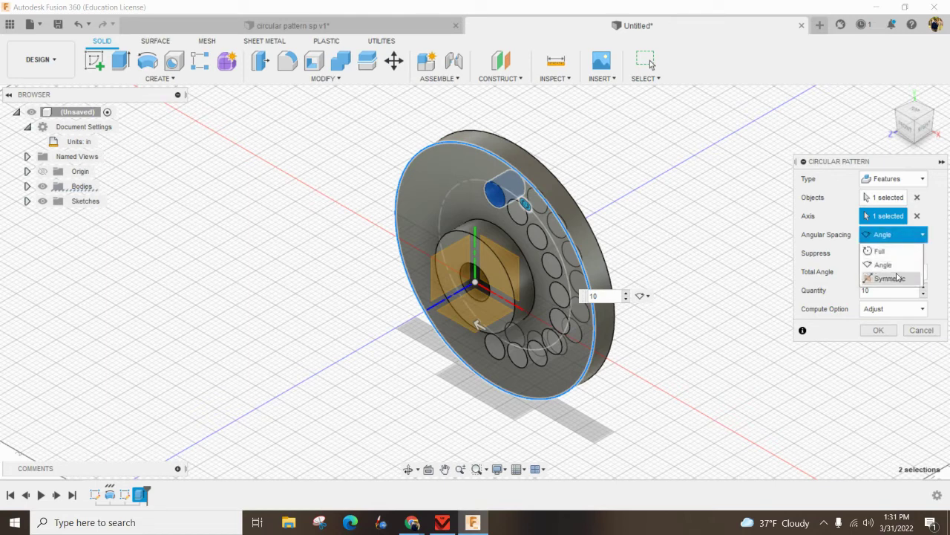
click(879, 251)
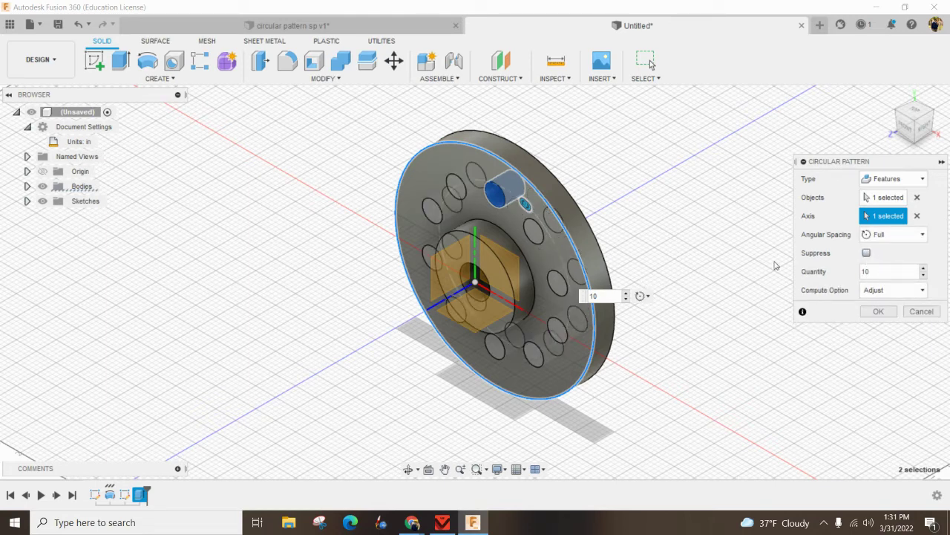
click(878, 311)
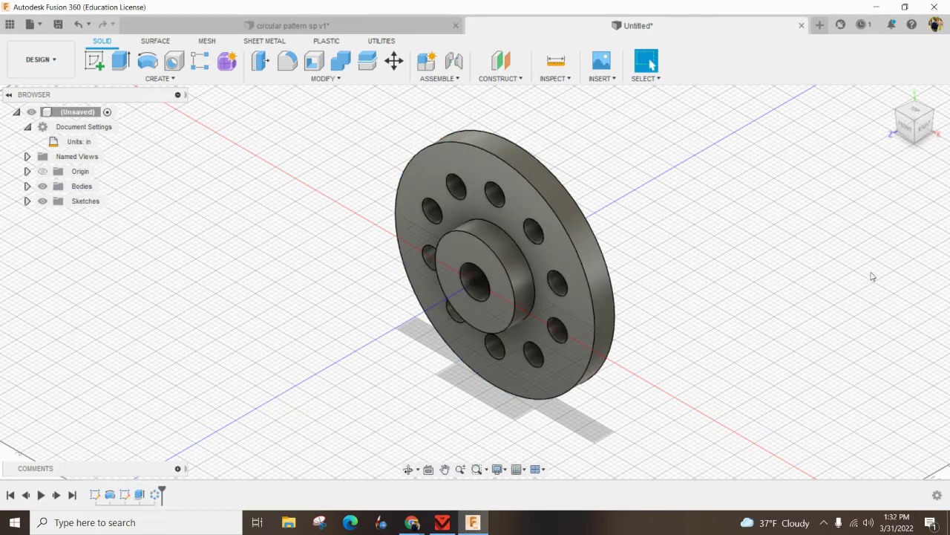
click(905, 131)
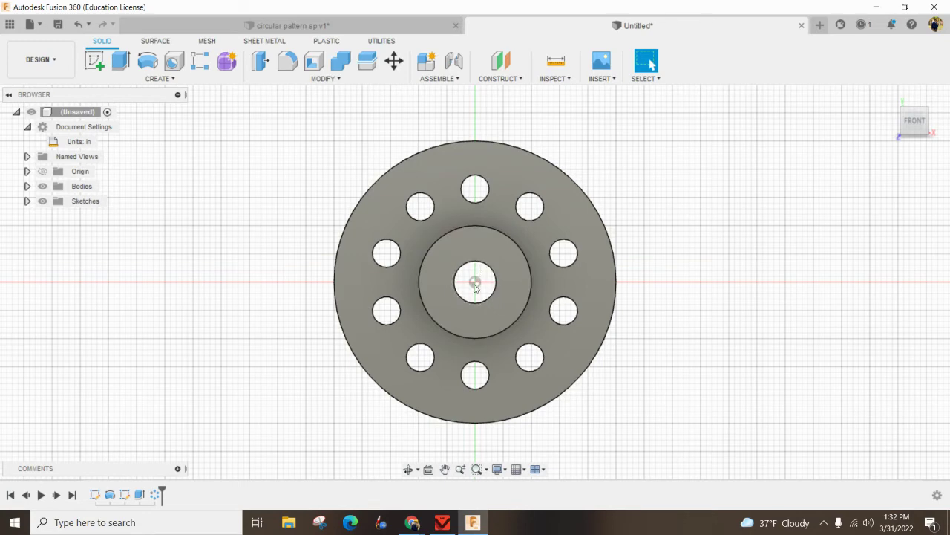
scroll(476, 288, up, 5)
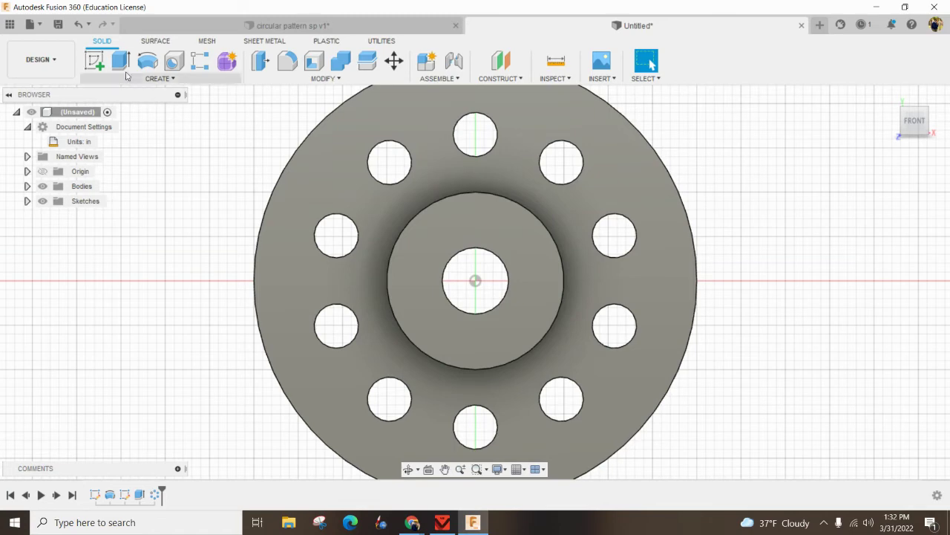
- Sketch a keyway rectangle on the hub's front face, rising from the bore centre
click(98, 61)
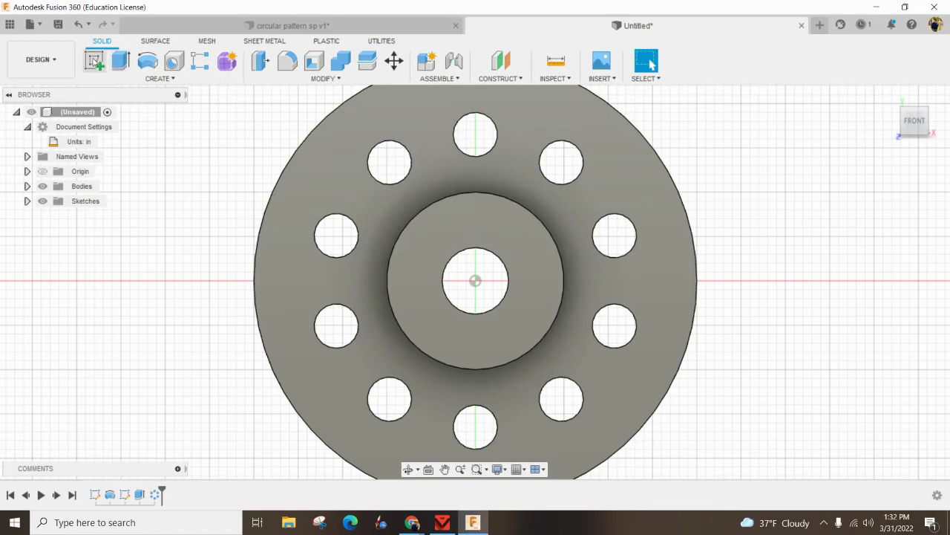
click(452, 222)
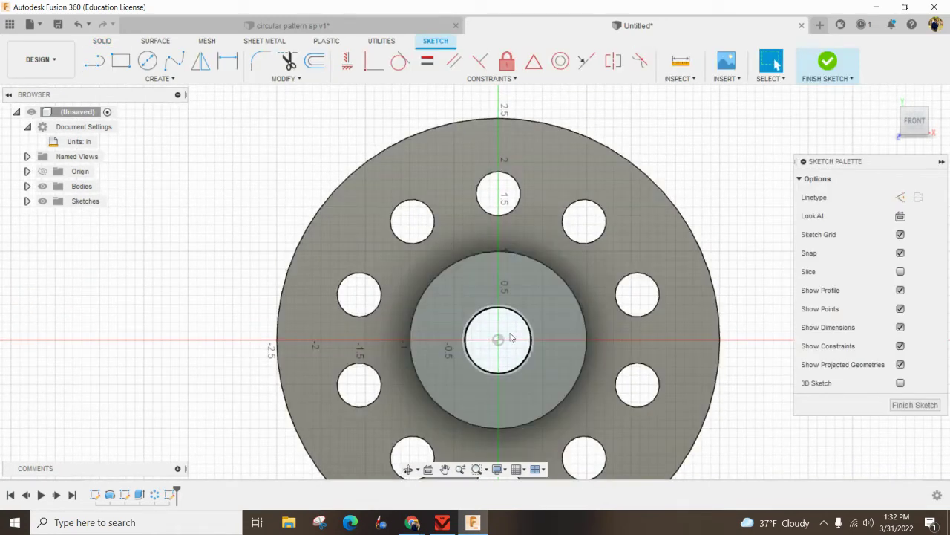
scroll(516, 348, up, 5)
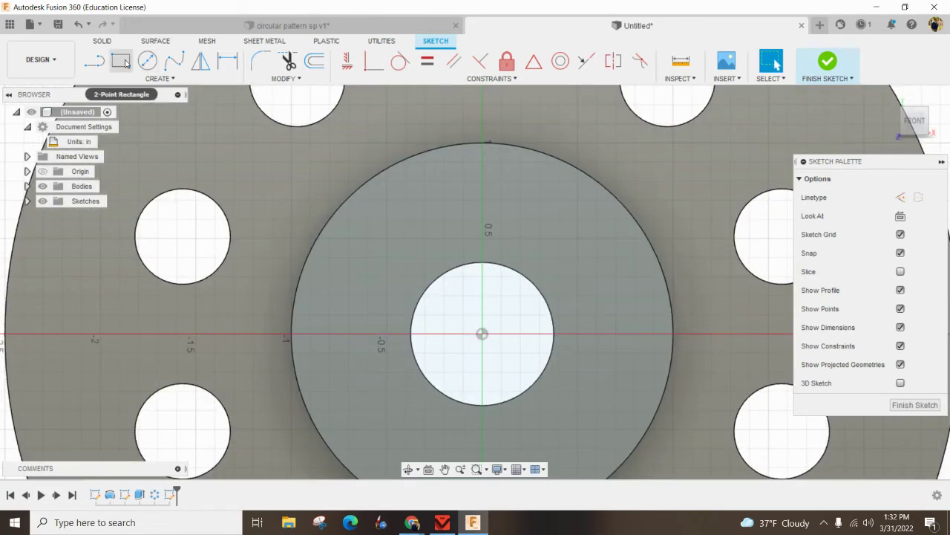
click(123, 62)
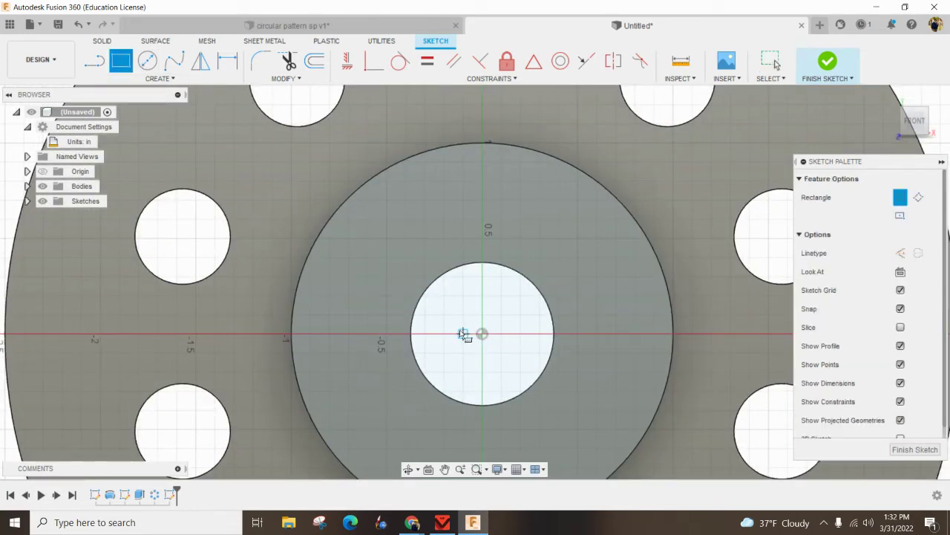
click(463, 333)
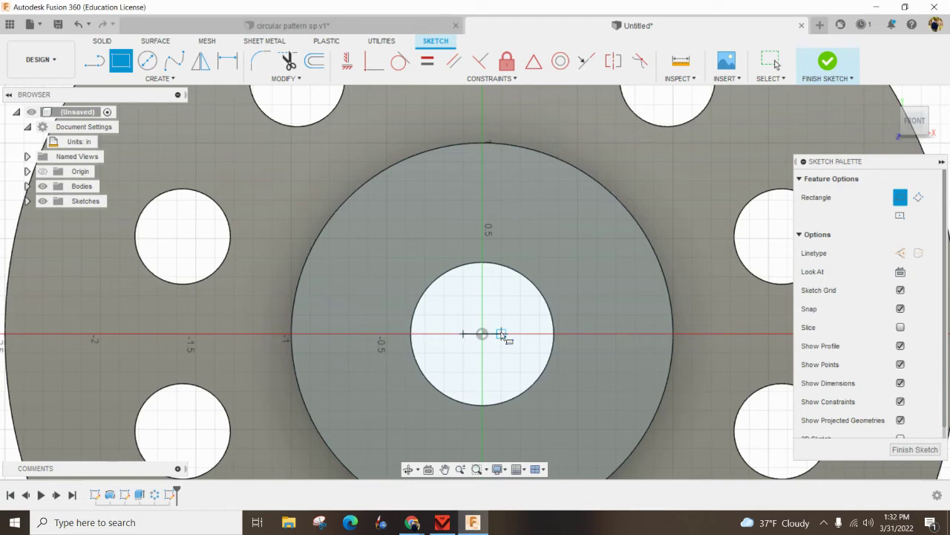
click(503, 240)
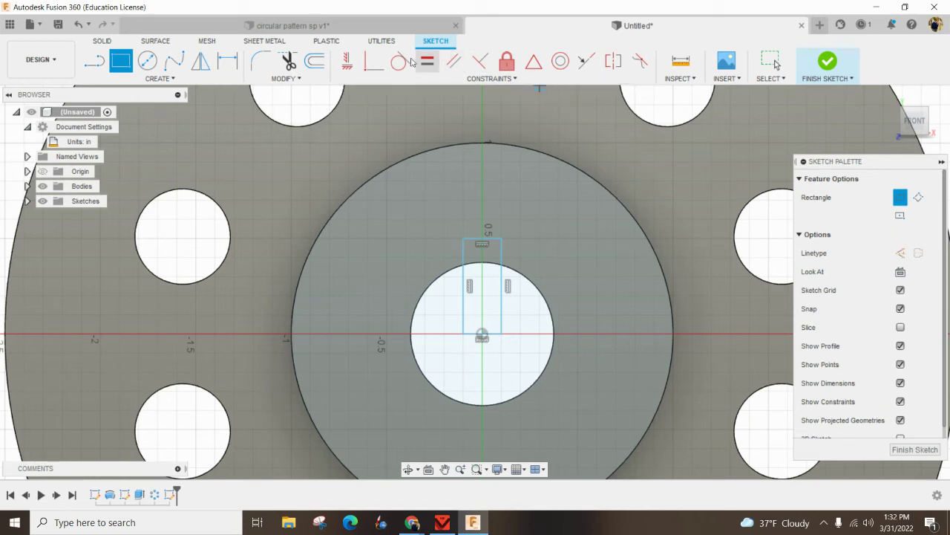
- Dimension the rectangle 0.50 in tall and 0.20 in wide, then finish the sketch
click(227, 61)
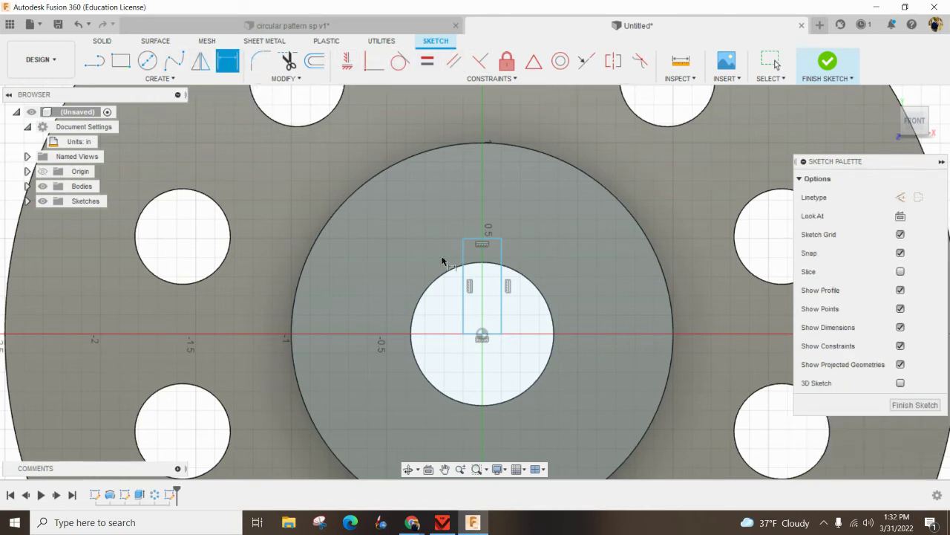
click(505, 281)
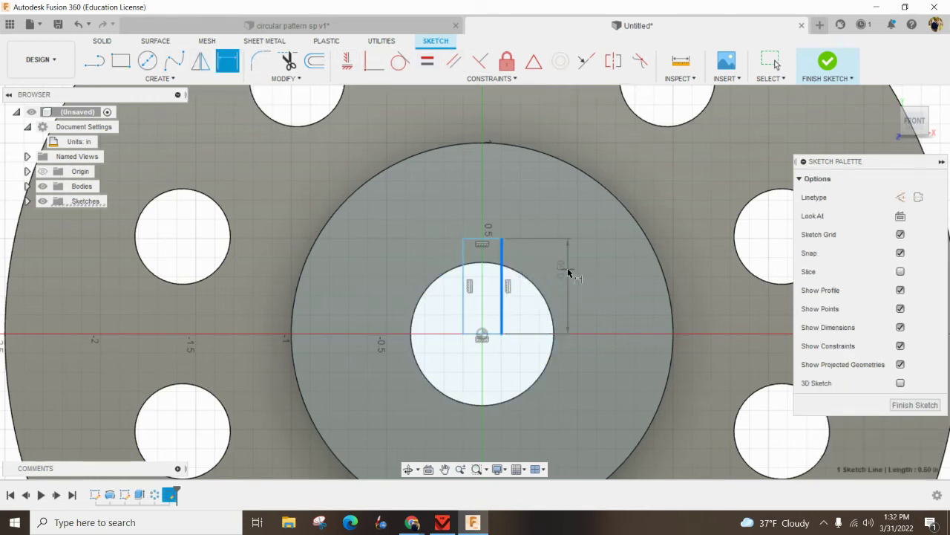
click(570, 303)
key(Return)
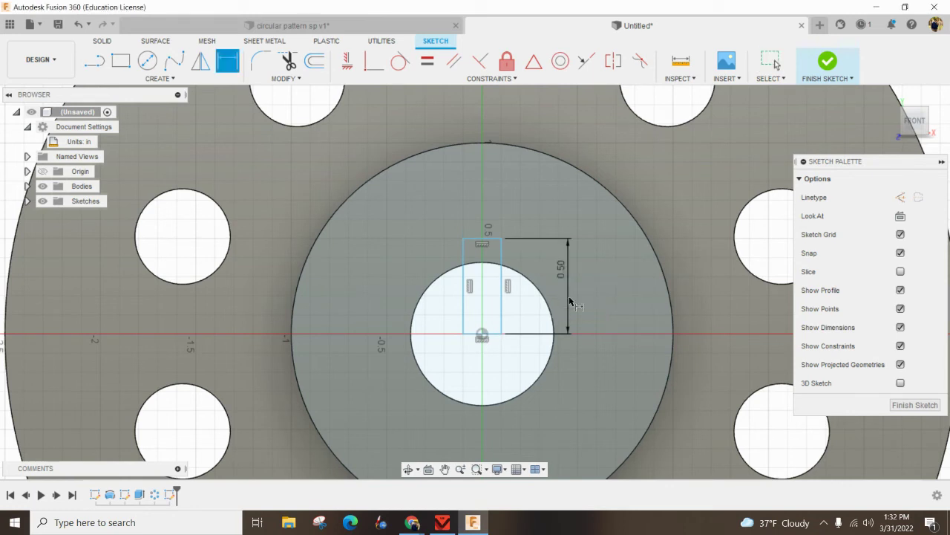
click(494, 239)
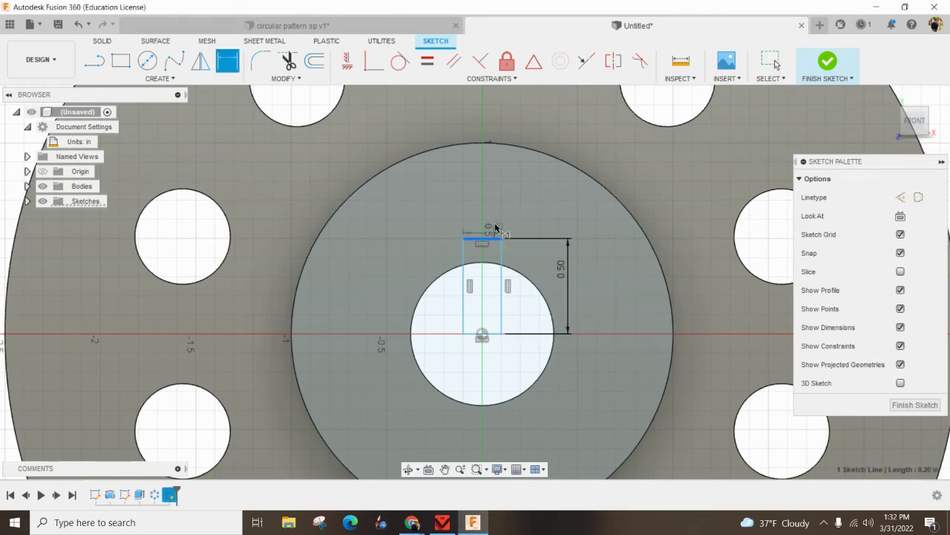
click(490, 207)
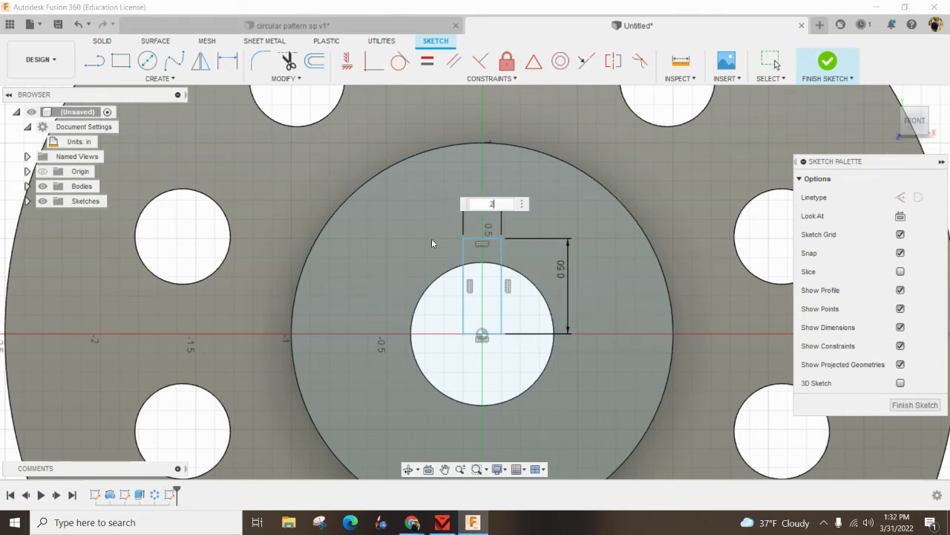
key(Return)
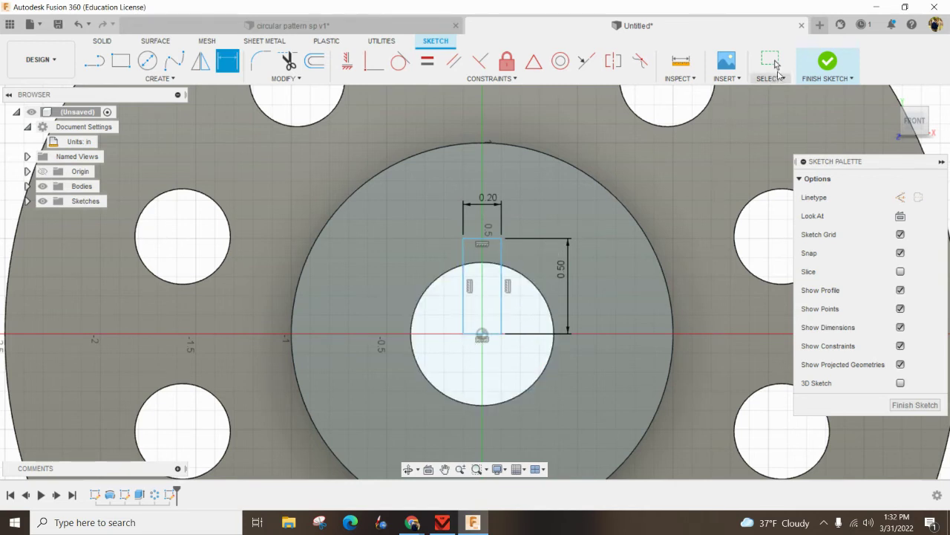
click(827, 61)
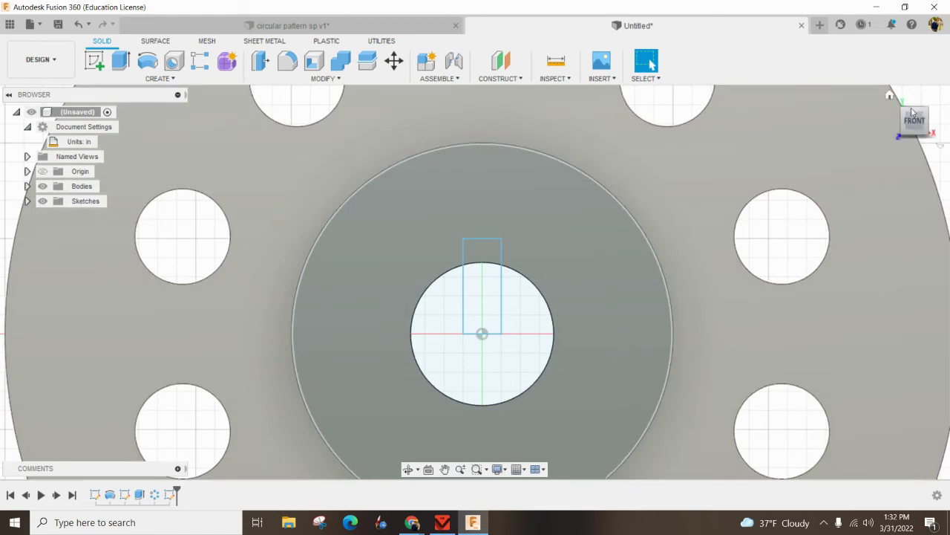
- Extrude the keyway rectangle profile as a Cut into the hub
click(930, 111)
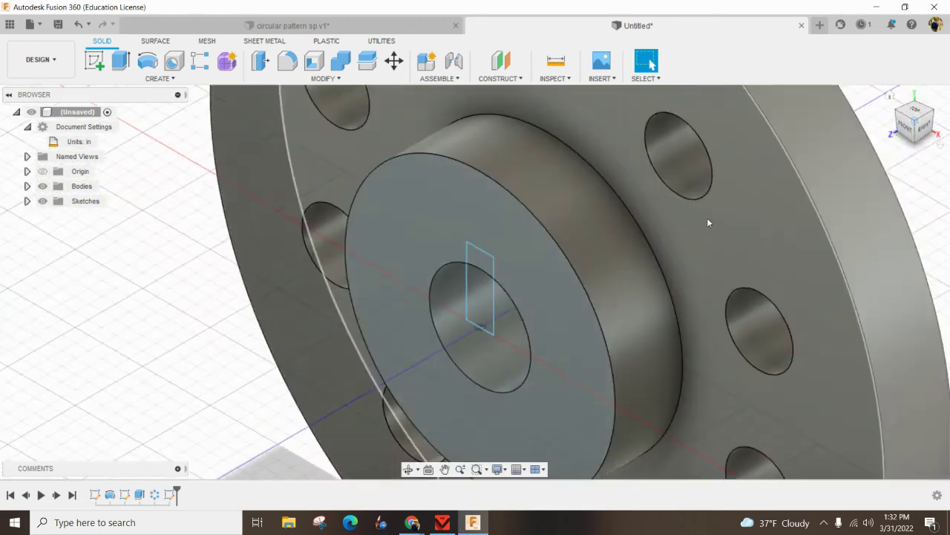
click(121, 61)
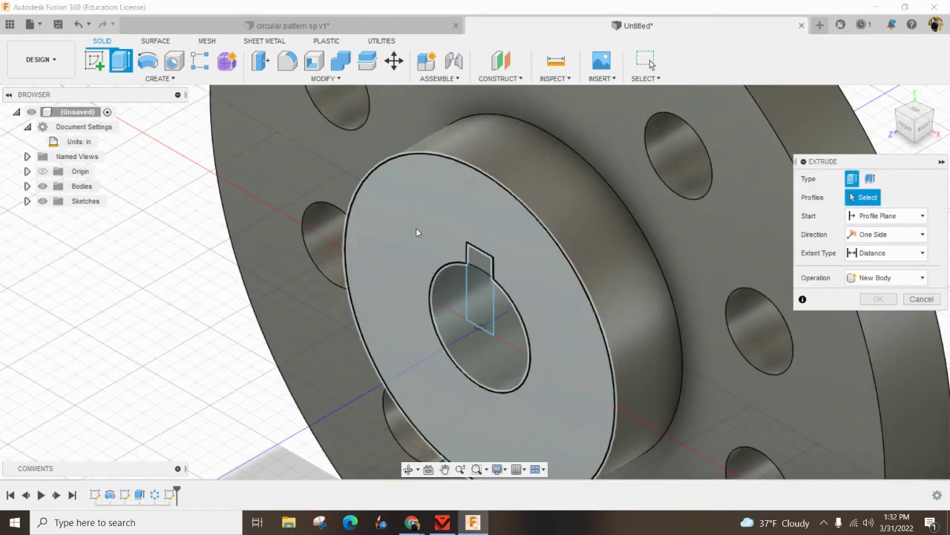
click(483, 261)
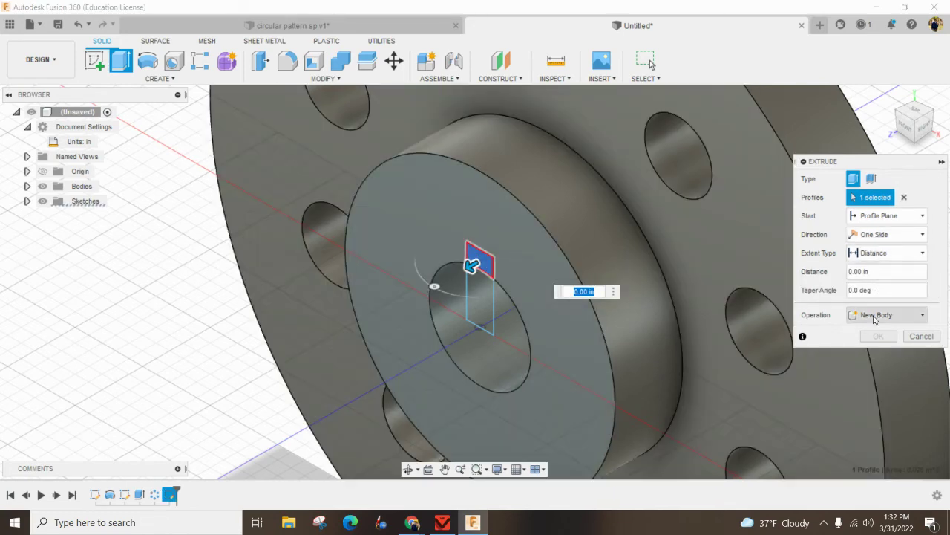
click(873, 317)
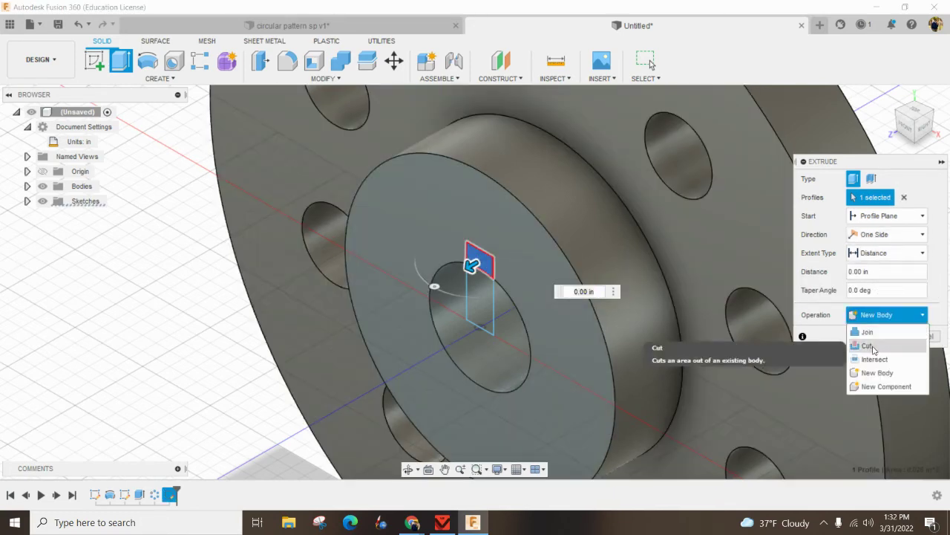
click(874, 348)
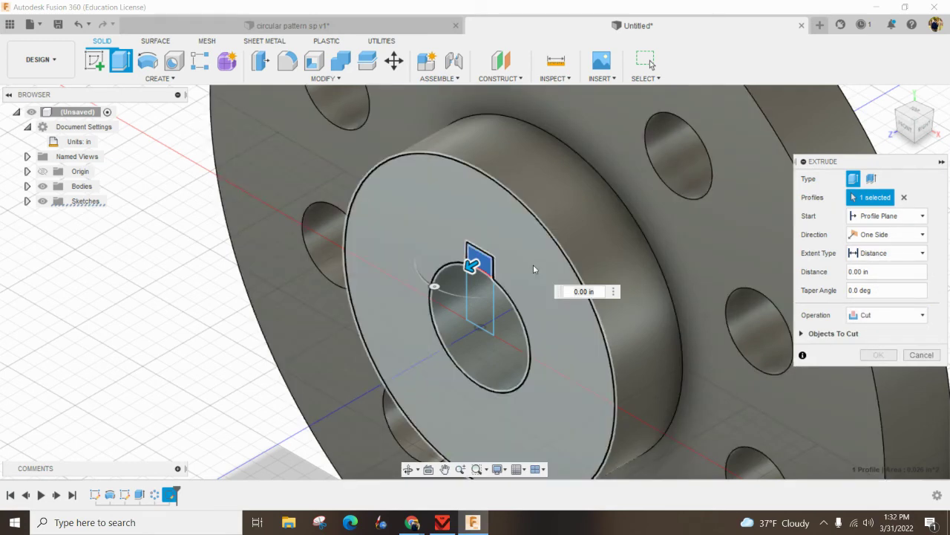
drag(472, 265, 648, 260)
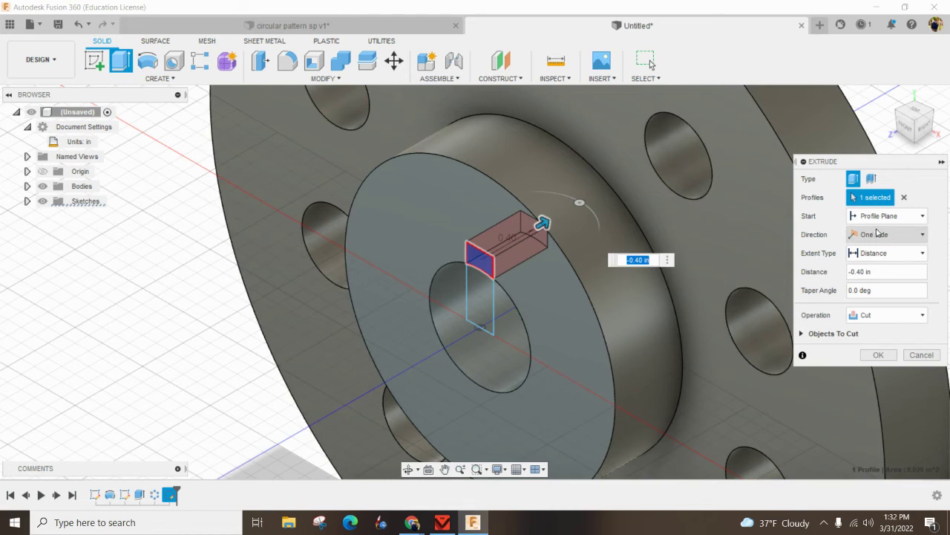
- Set the cut's extent to All, confirm it, and check the slot from Home and Front views
click(870, 254)
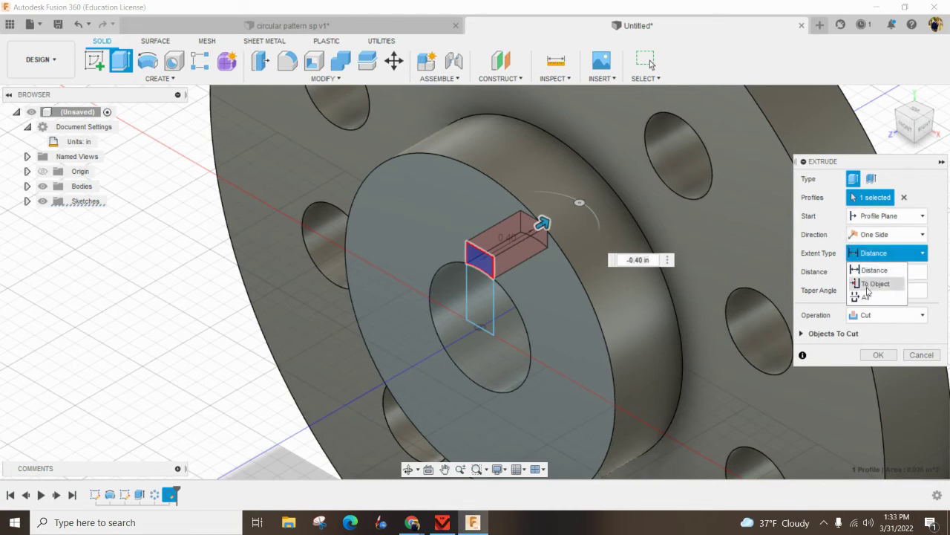
click(866, 296)
click(876, 355)
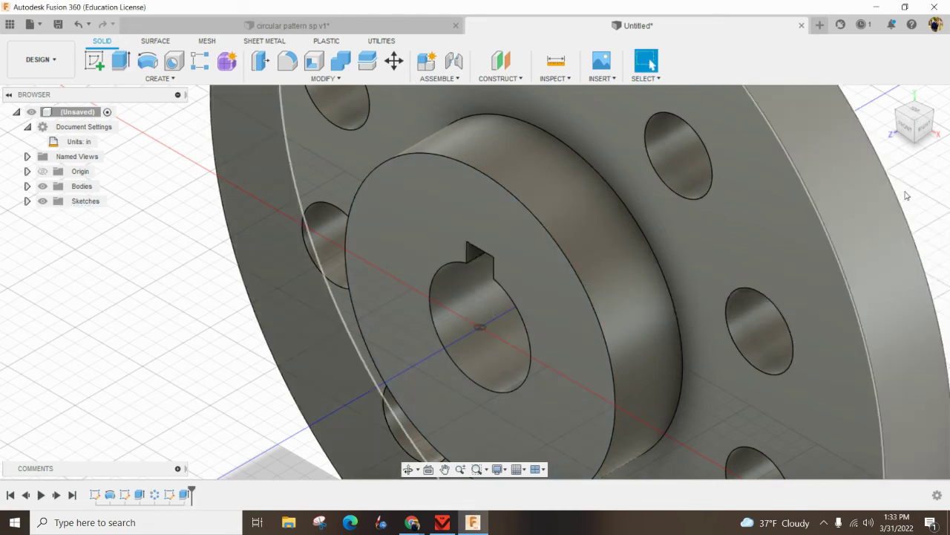
click(890, 96)
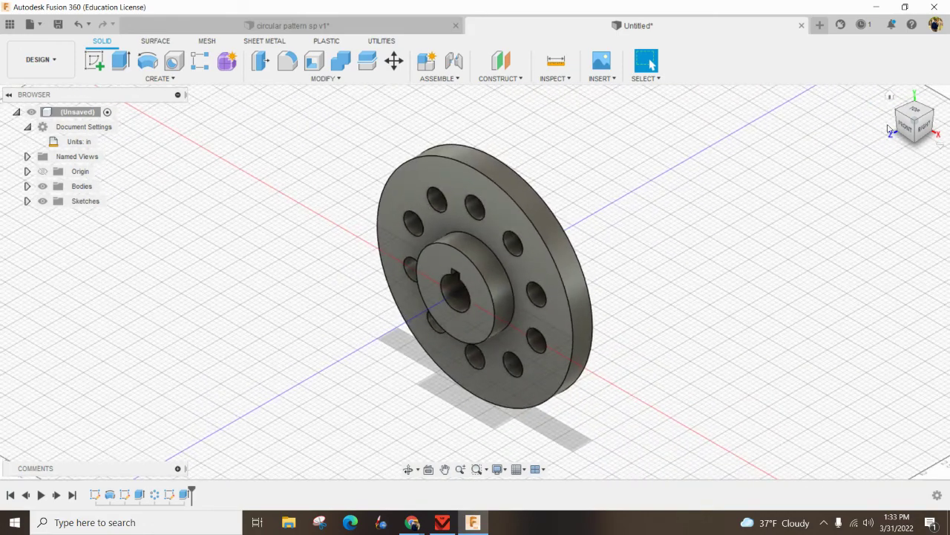
click(904, 126)
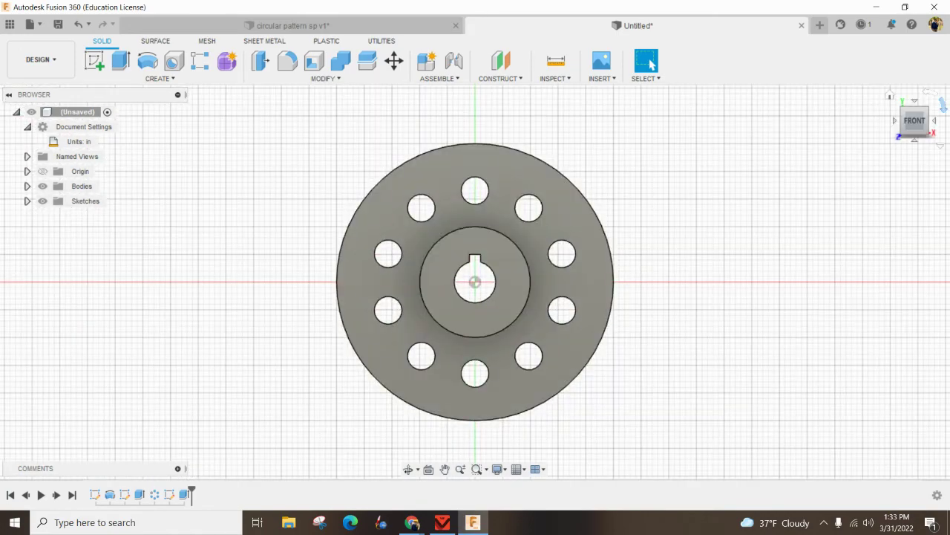
click(893, 99)
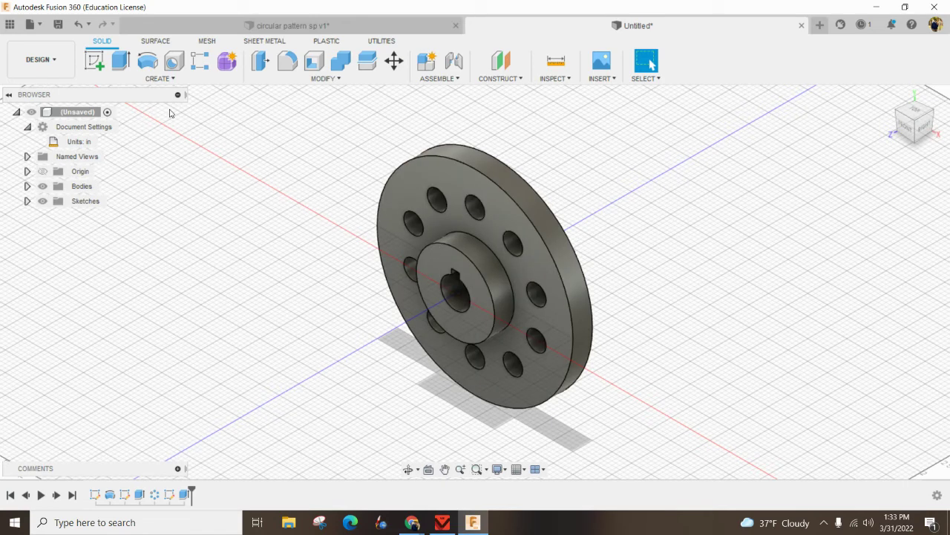
- Save the design as 'circular pattern sp' in the Practice project
click(40, 24)
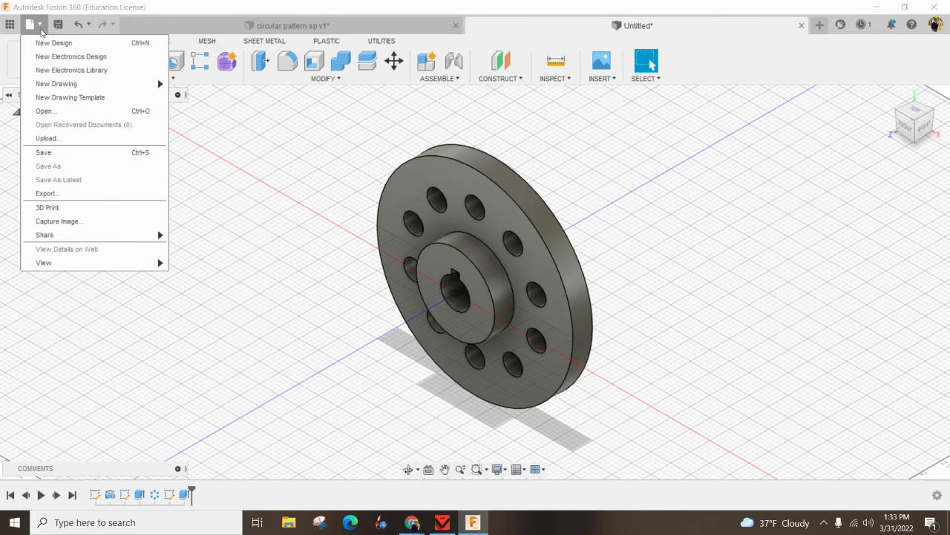
click(77, 155)
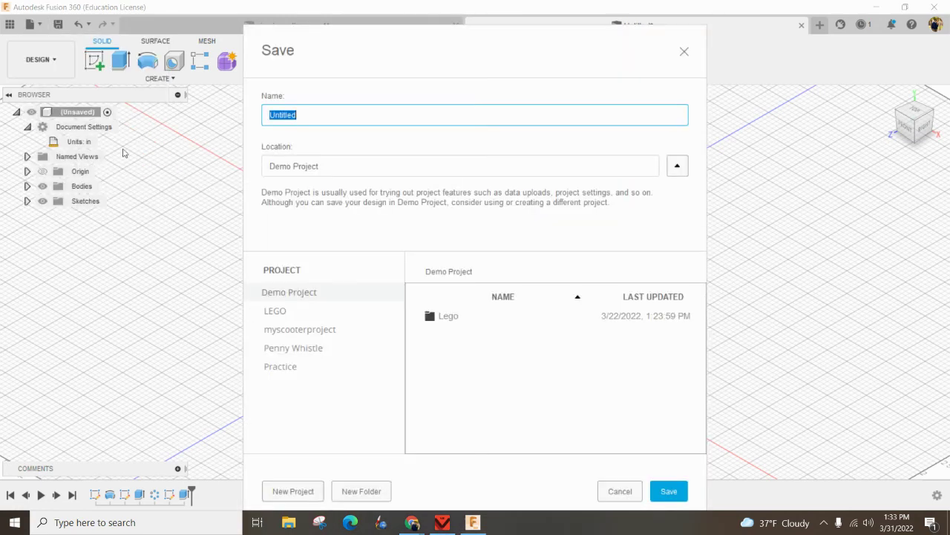
text(circular pattern sp)
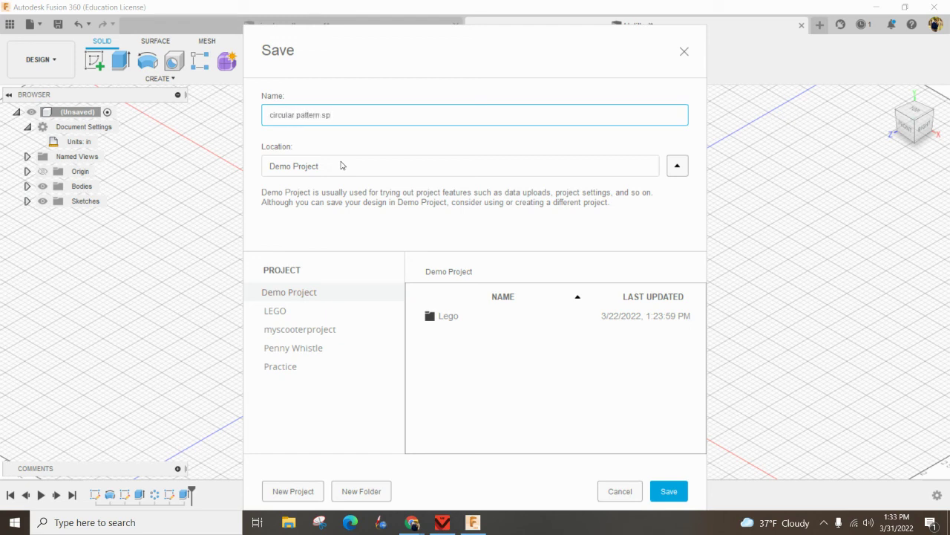
click(299, 368)
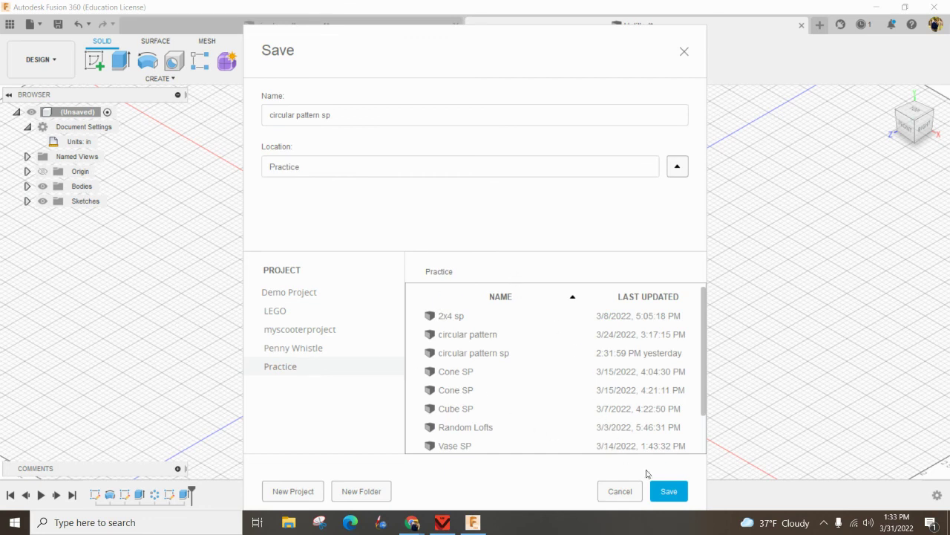
click(667, 491)
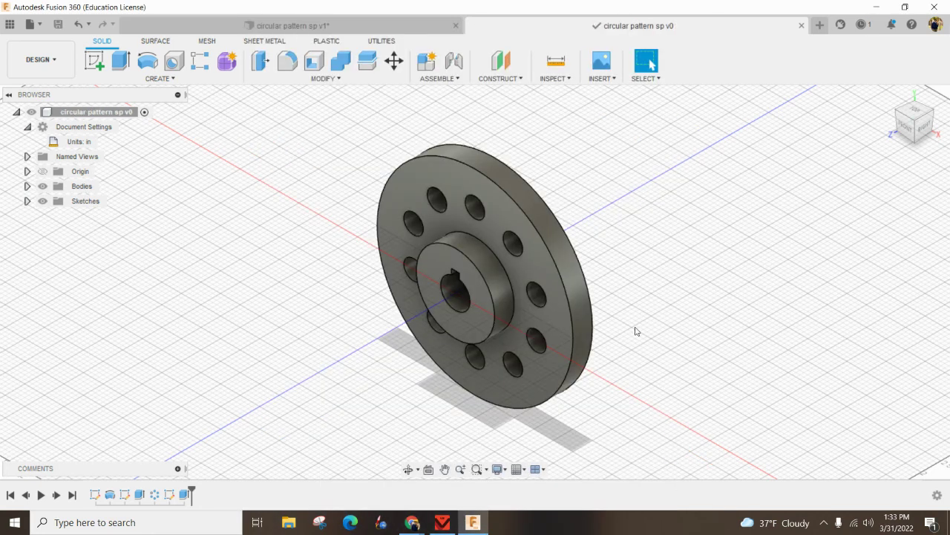